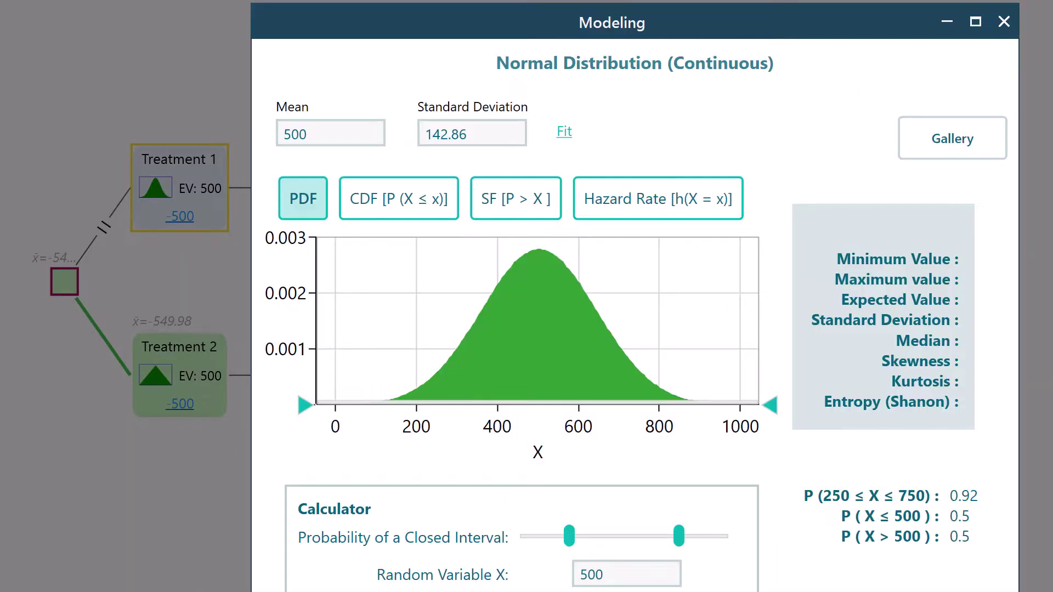
Step: Truncate Treatment 1's normal payoff distribution at about 780 instead of 1000, rerunning the simulation
left_click_drag(783, 410, 660, 417)
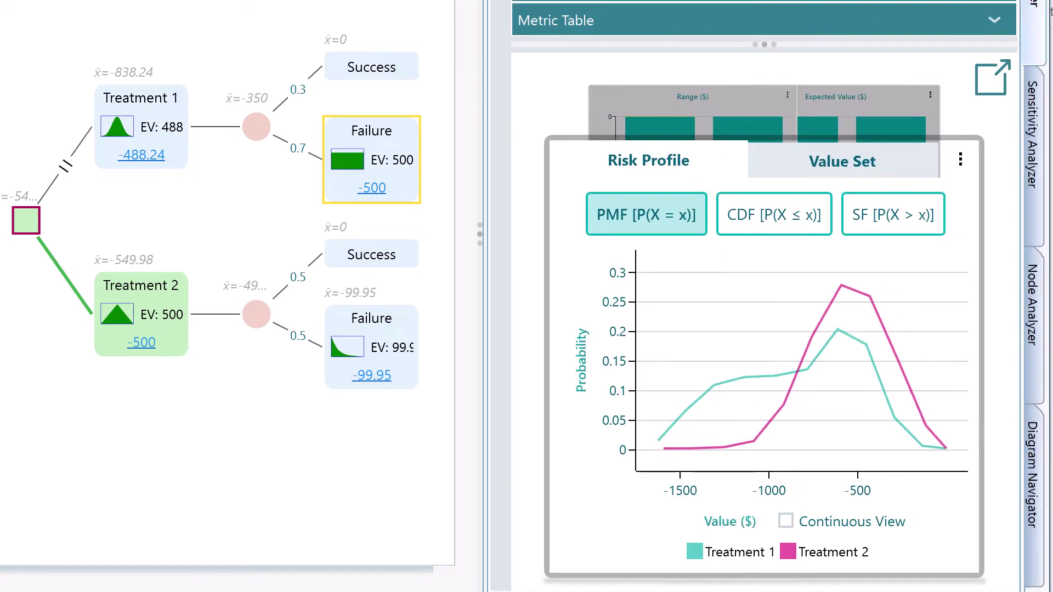
left_click(159, 105)
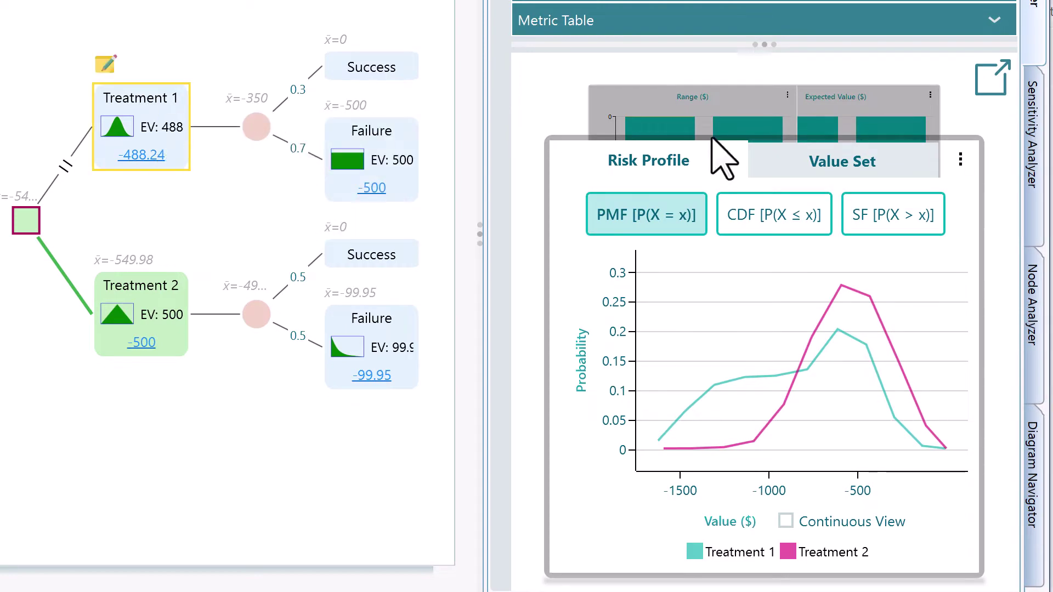
left_click(1037, 308)
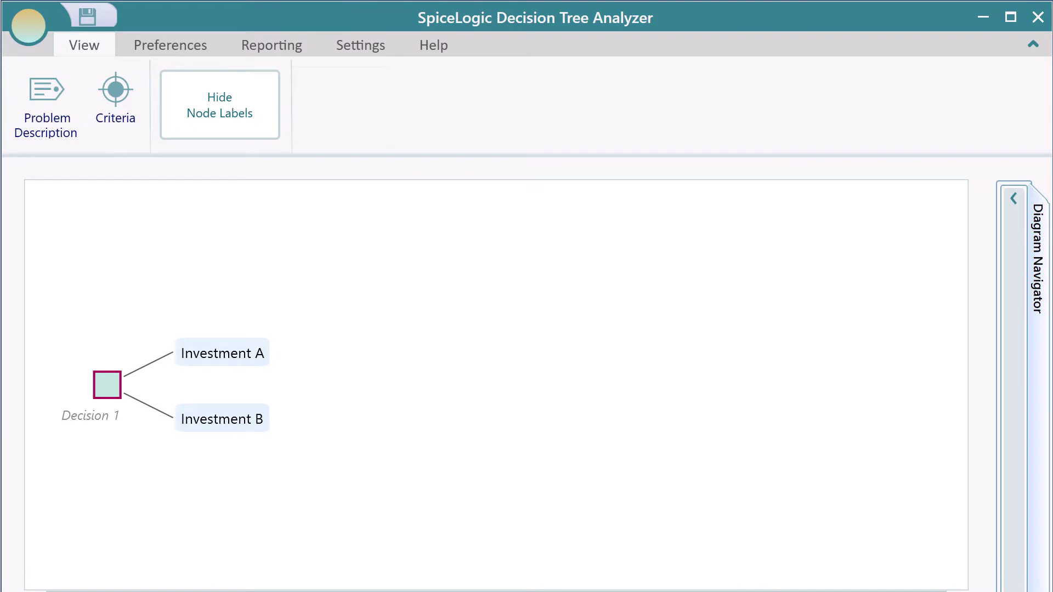
Step: Select the Investment A node and begin defining its payoff
left_click(242, 360)
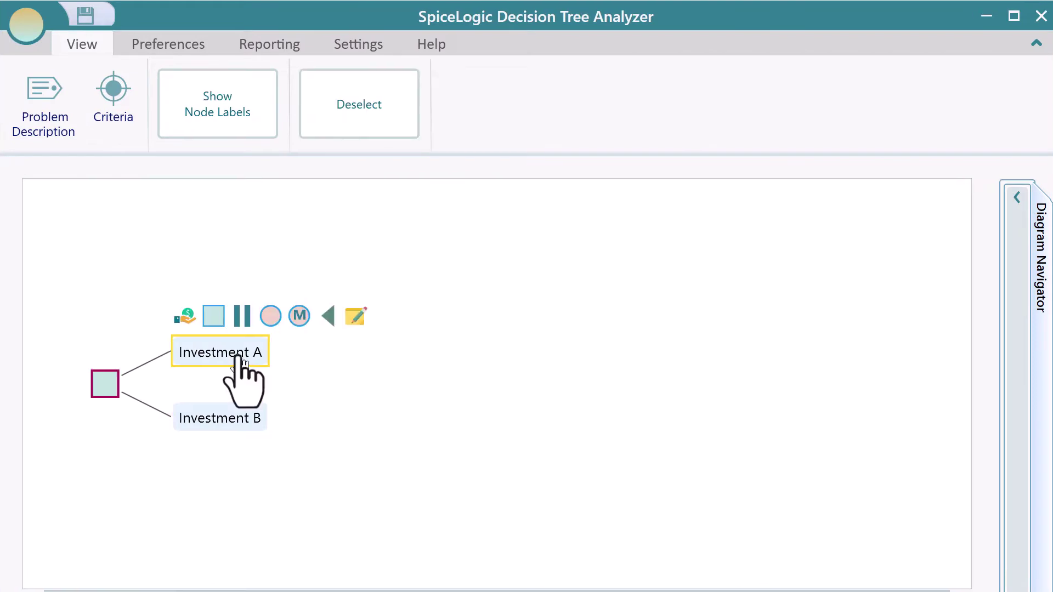
left_click(186, 316)
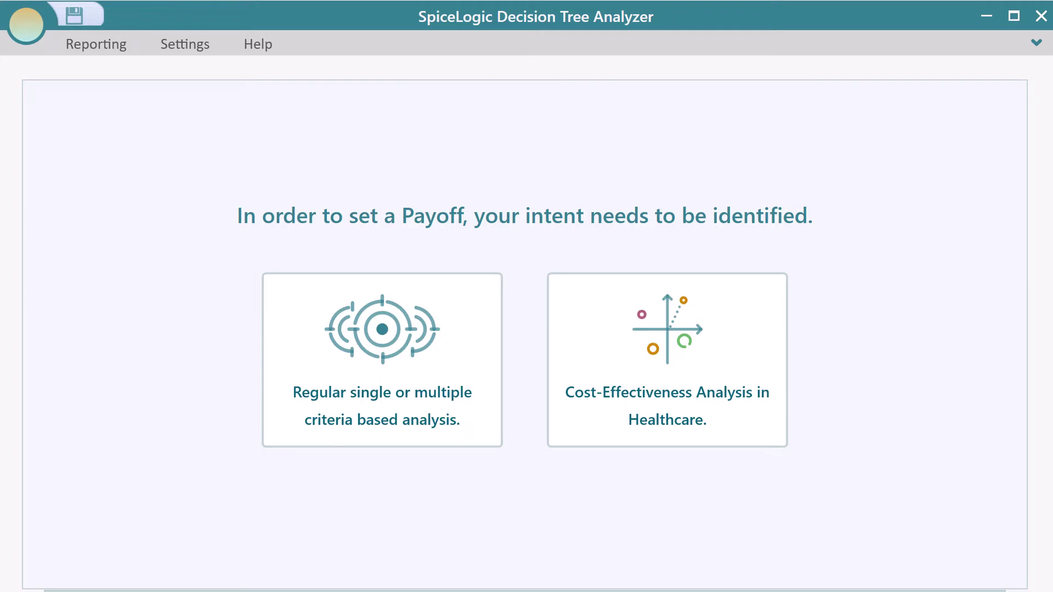
Step: Choose regular criteria analysis and add a numerical Maximize Revenue criterion in $ (0–1000)
left_click(472, 417)
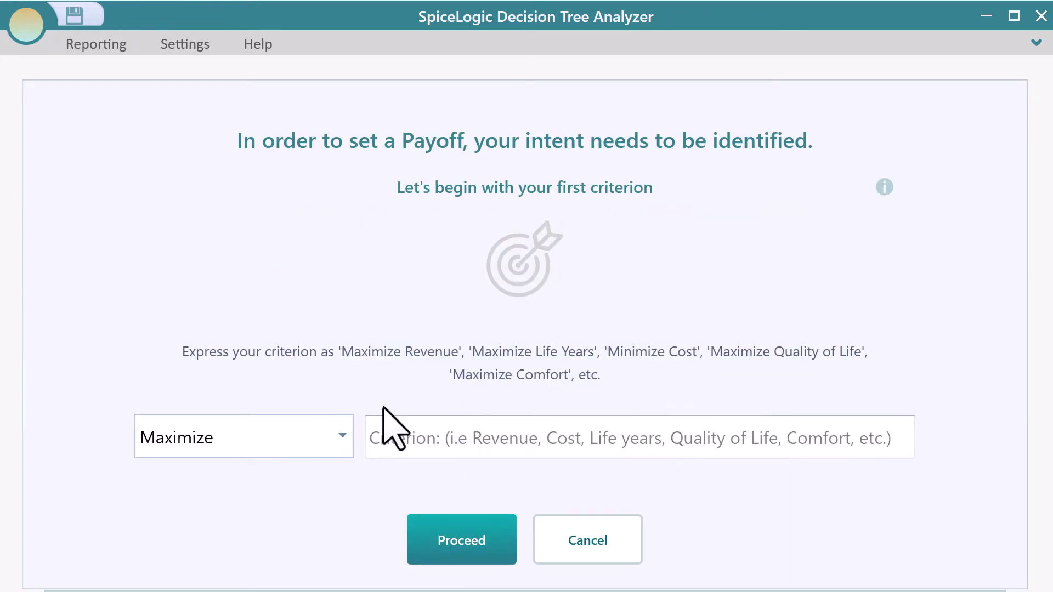
left_click(285, 436)
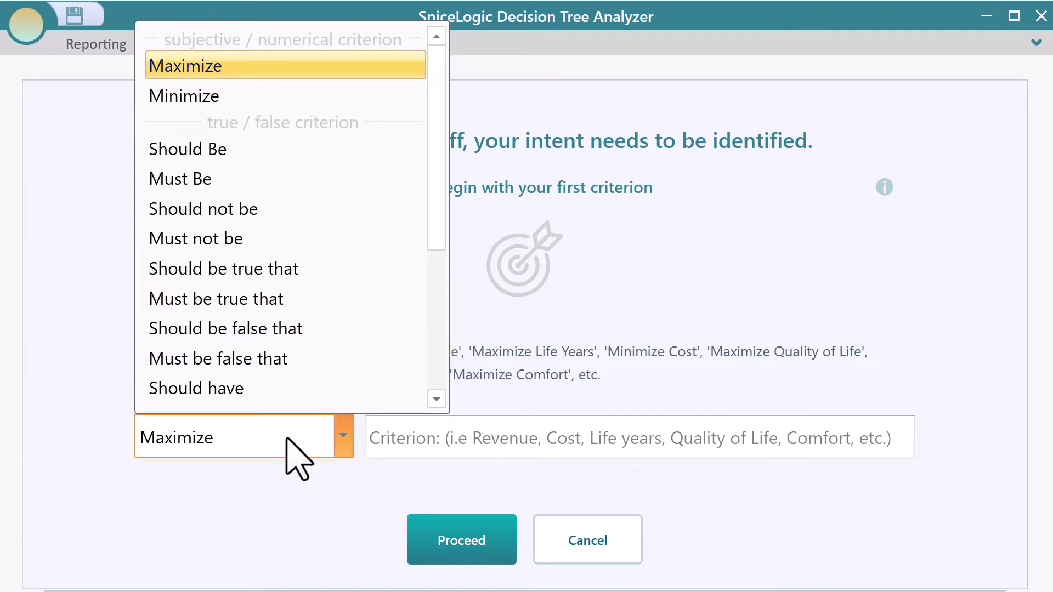
left_click(296, 455)
key("Tab")
type("Revenue")
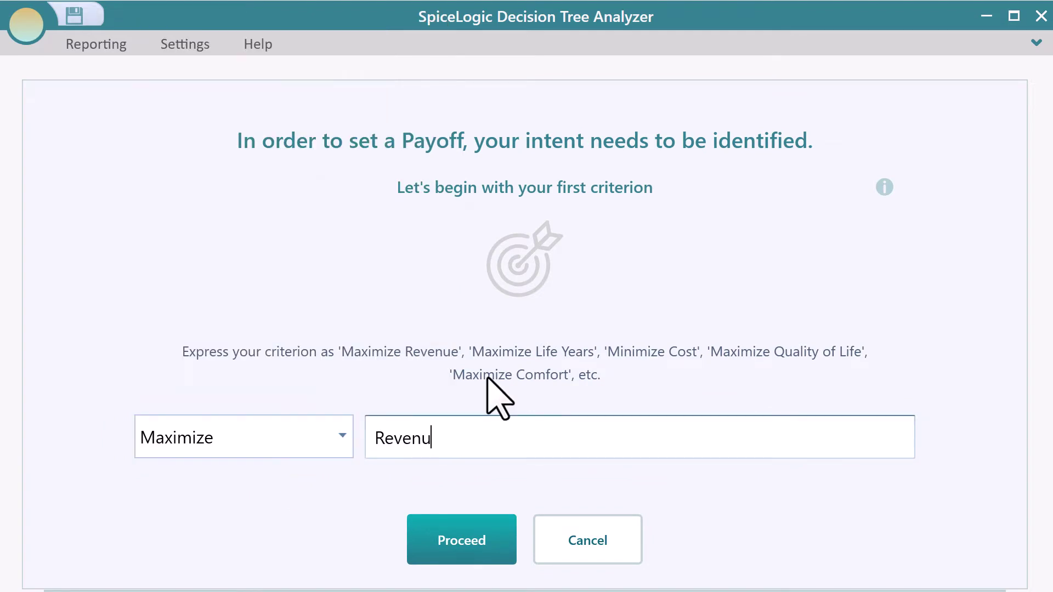
left_click(496, 553)
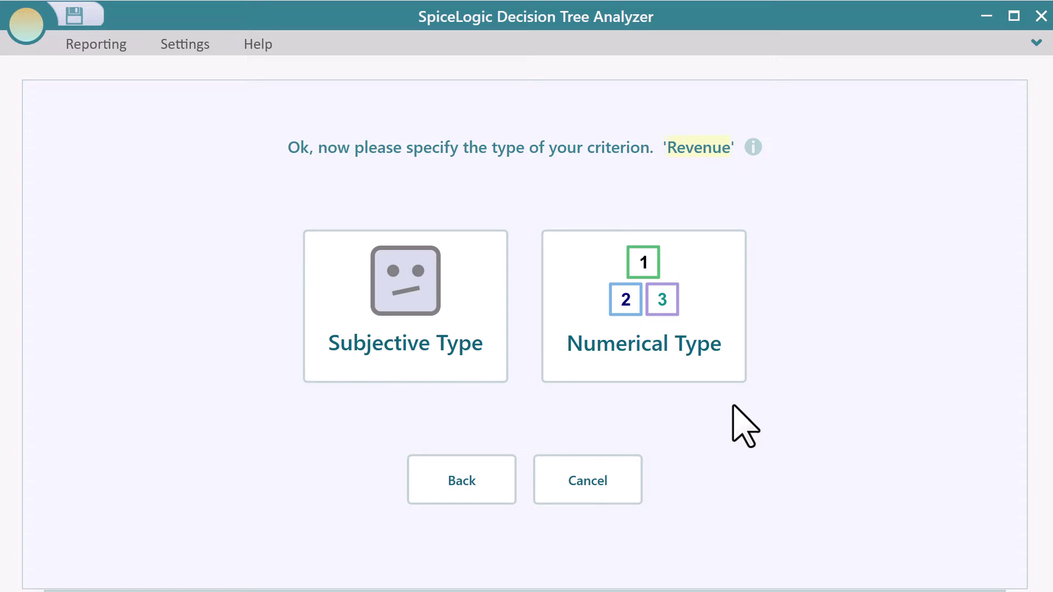
left_click(695, 365)
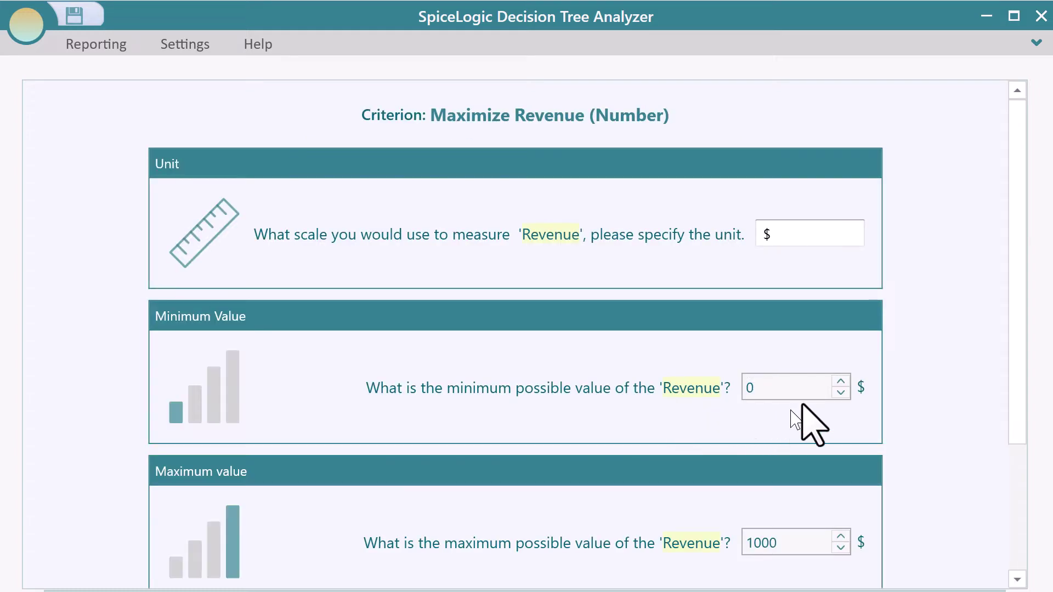
scroll(804, 406, "down", 3)
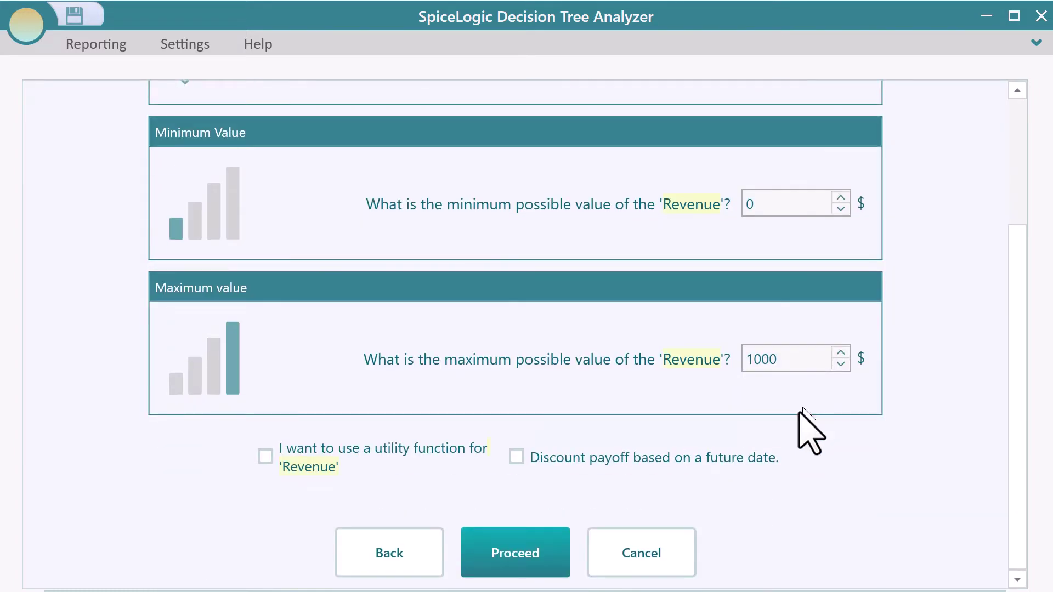
Step: Accept Revenue's $ 0–1000 range and add a second criterion, Minimize Cost
left_click(538, 570)
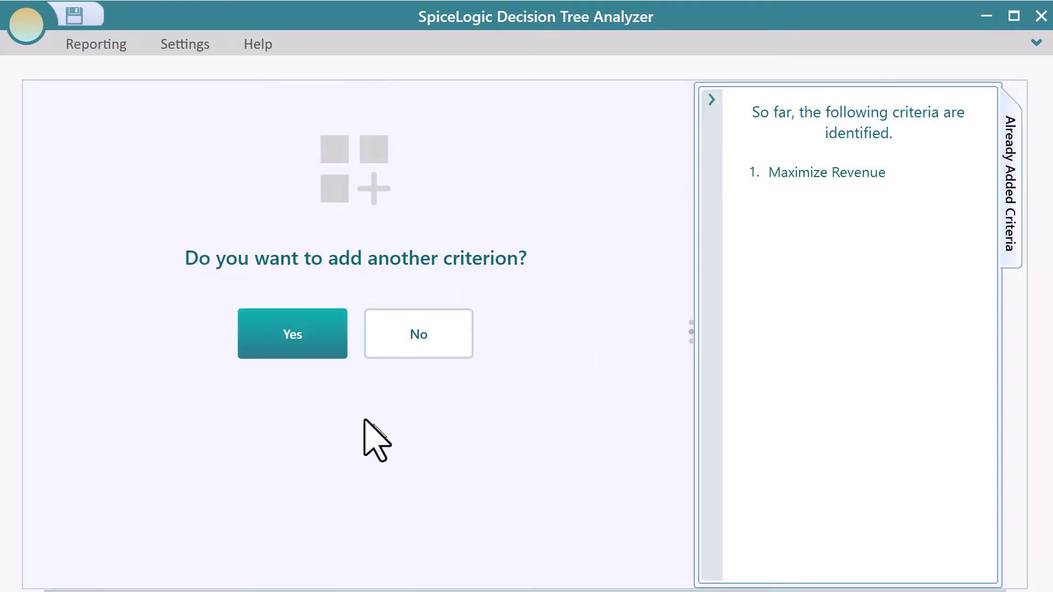
left_click(314, 353)
left_click(306, 432)
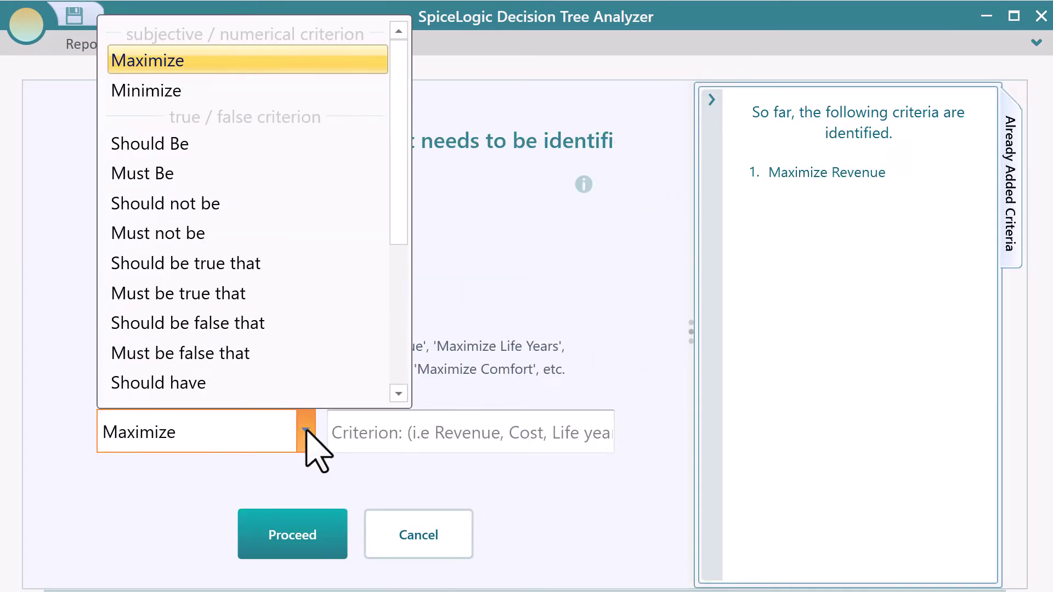
scroll(258, 110, "down", 1)
left_click(208, 65)
left_click(507, 443)
type("Cos")
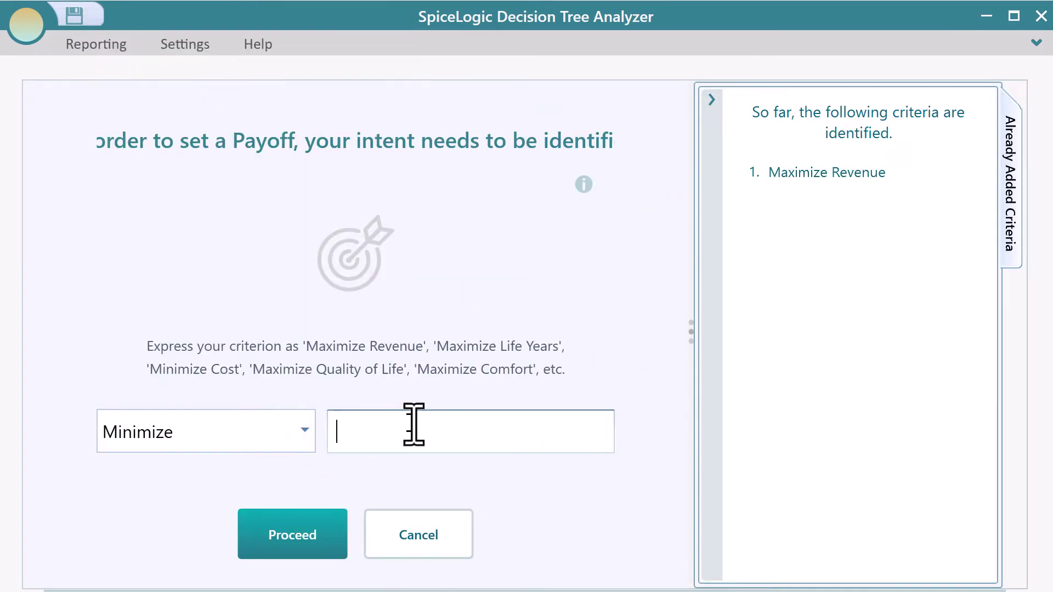
type("t")
left_click(331, 542)
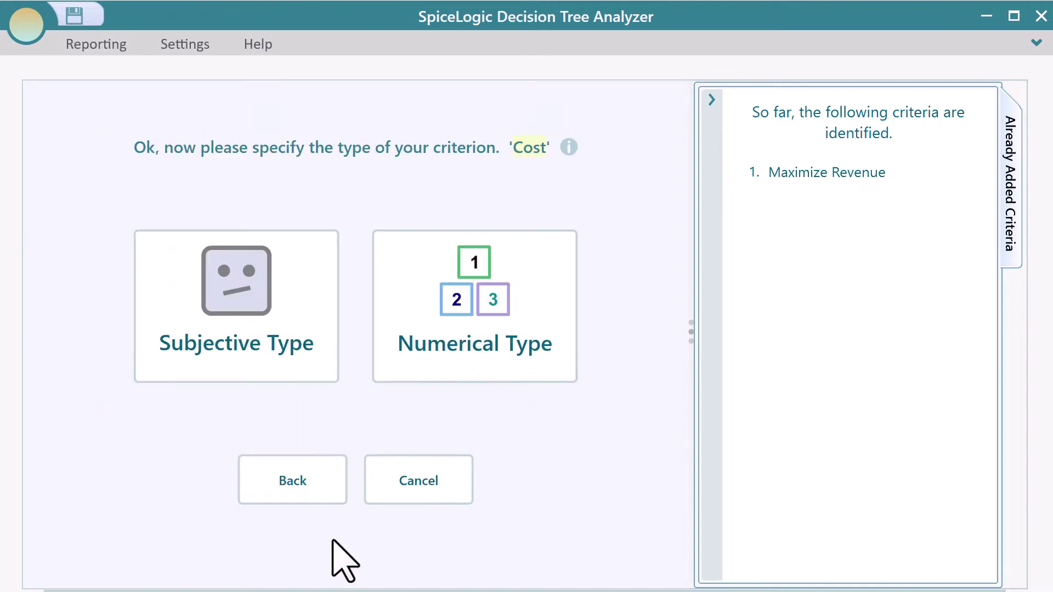
Step: Make Cost a numerical criterion in $ ranging from 0 to 1000
left_click(554, 359)
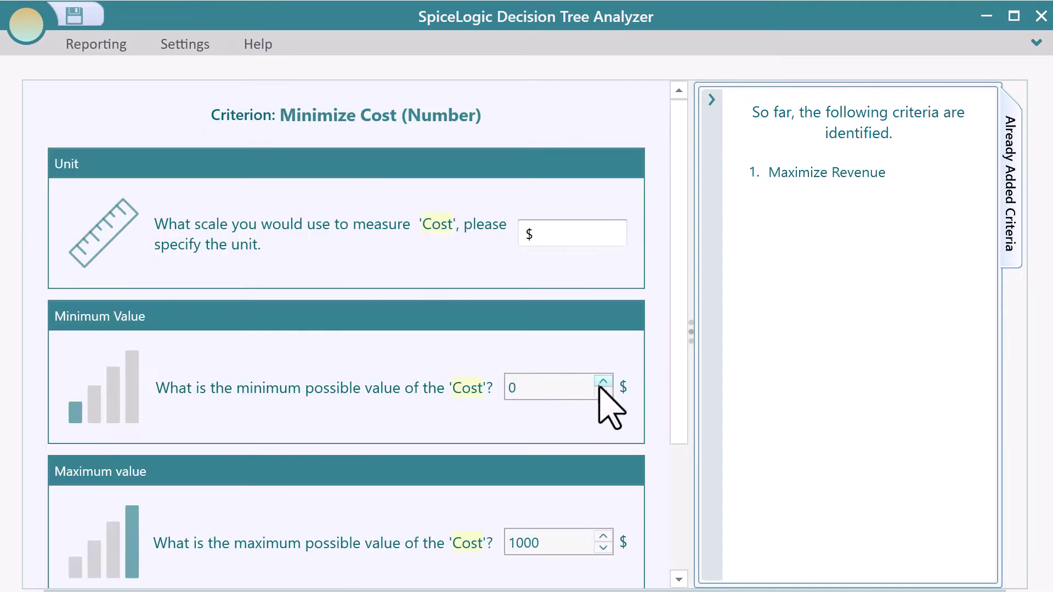
scroll(607, 414, "down", 2)
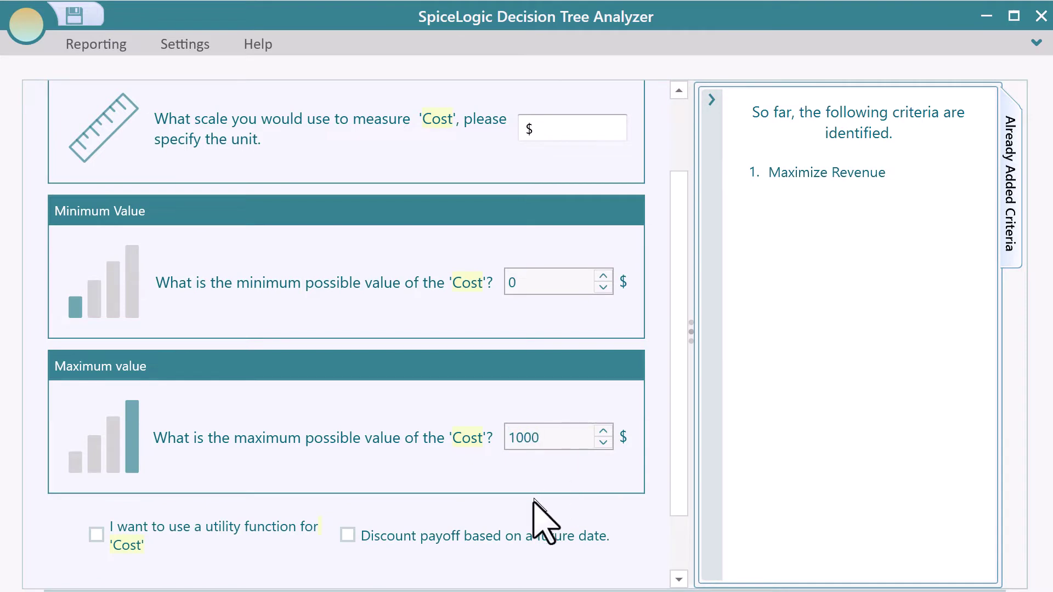
scroll(412, 548, "down", 2)
left_click(384, 564)
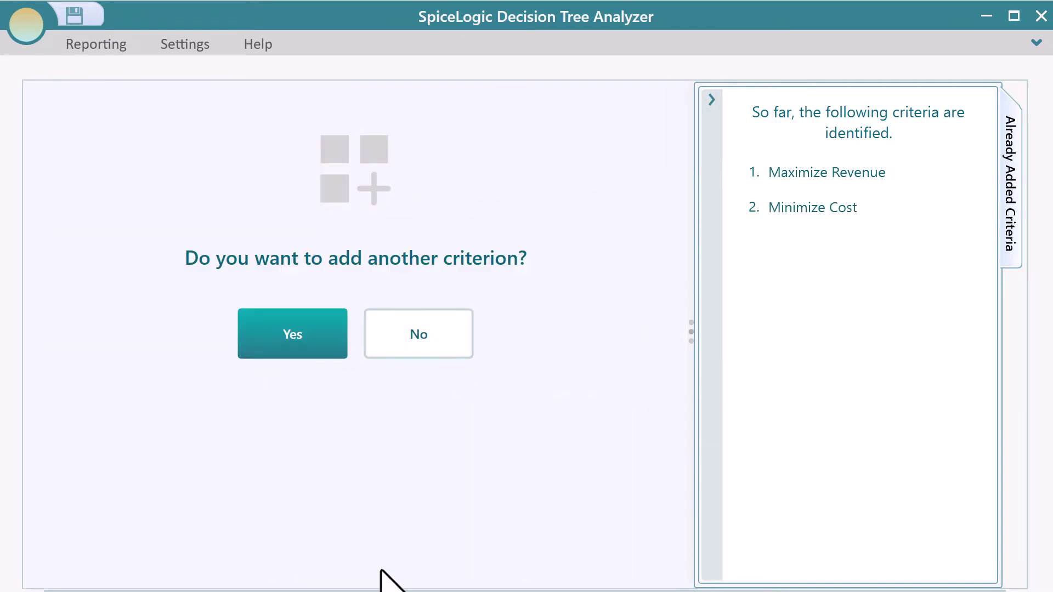
Step: Finish with Revenue and Cost at equal importance and choose a custom multi-criteria utility function
left_click(443, 356)
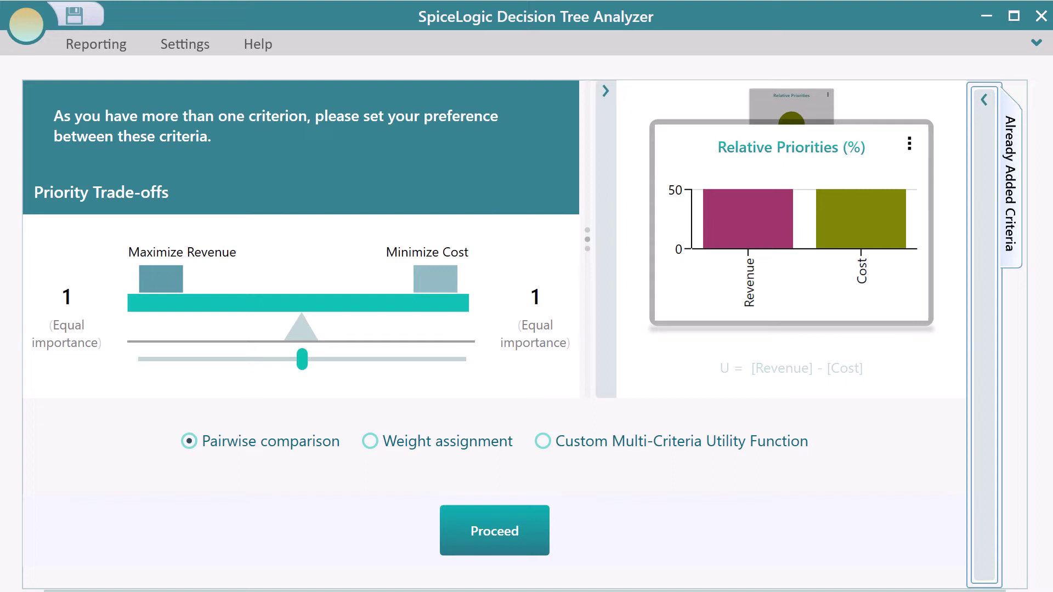
left_click(353, 362)
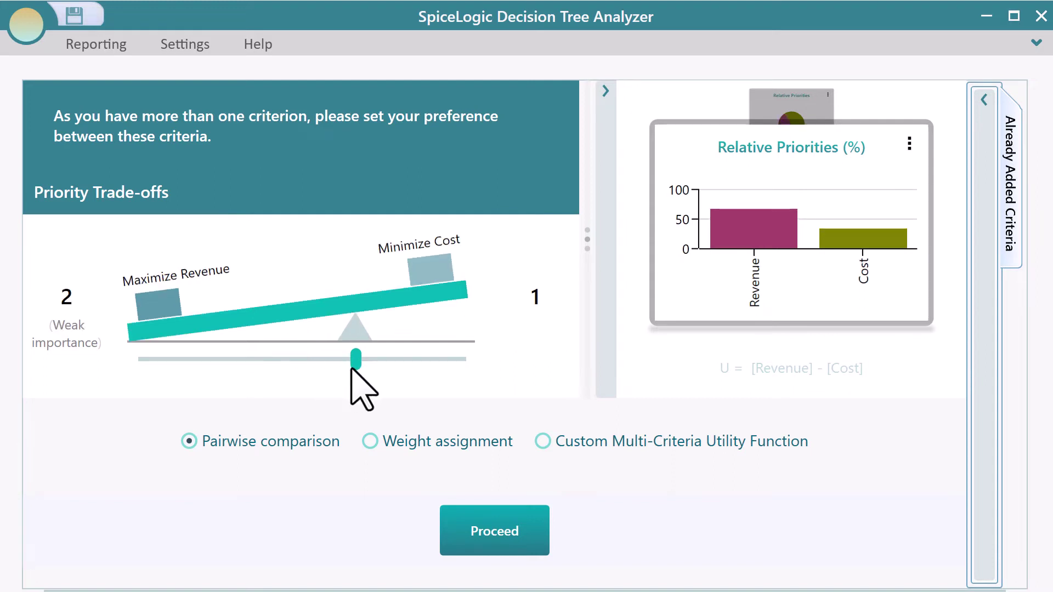
left_click(303, 362)
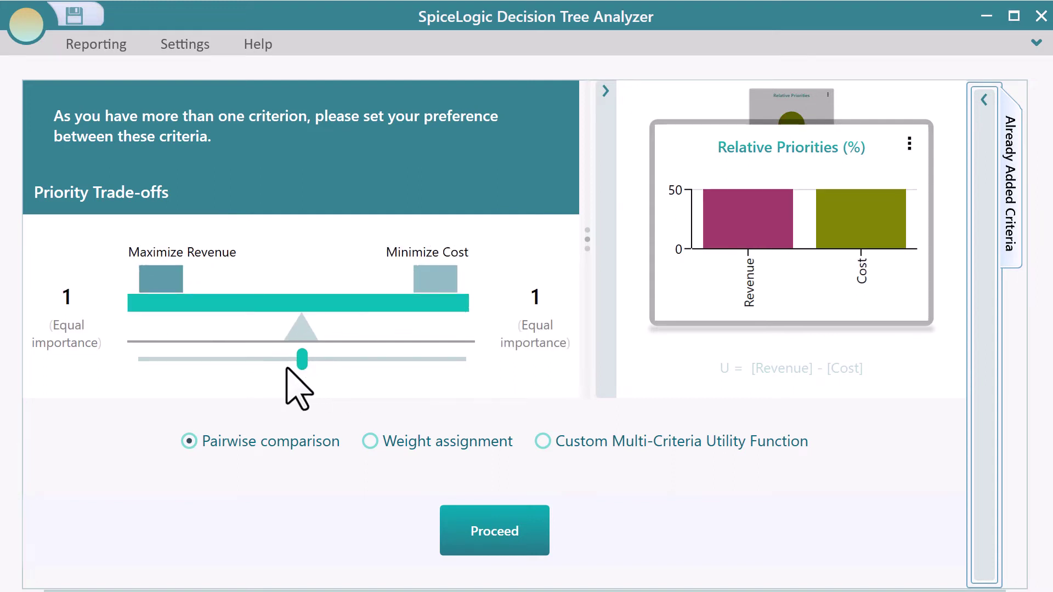
left_click(277, 367)
left_click(306, 365)
left_click(543, 441)
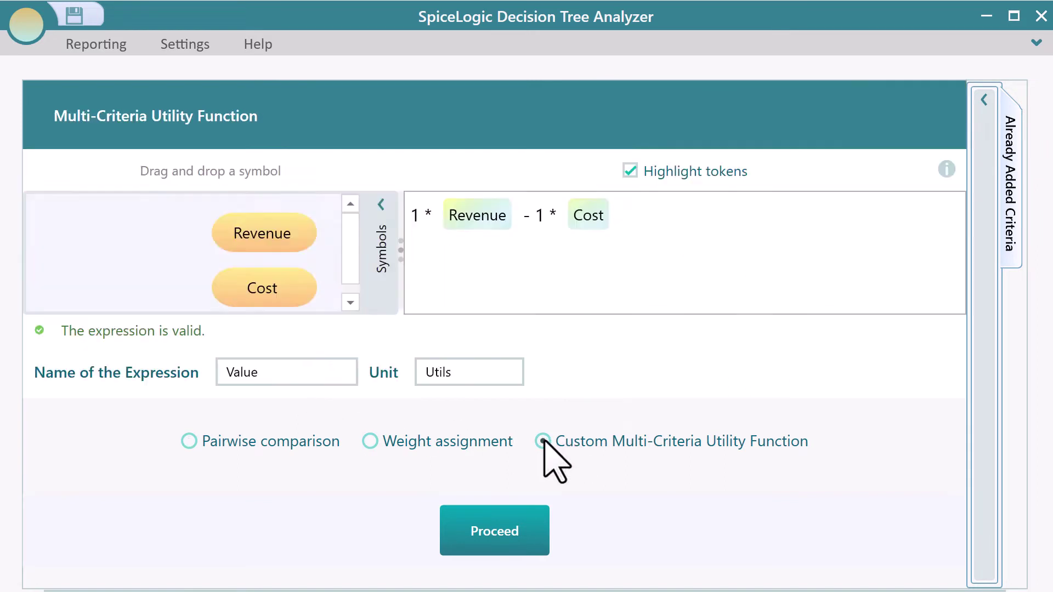
Step: Delete the 1 * coefficients so the utility expression reads Revenue - Cost
left_click(515, 292)
left_click(439, 217, "shift")
left_click_drag(443, 217, 364, 235)
key("BackSpace")
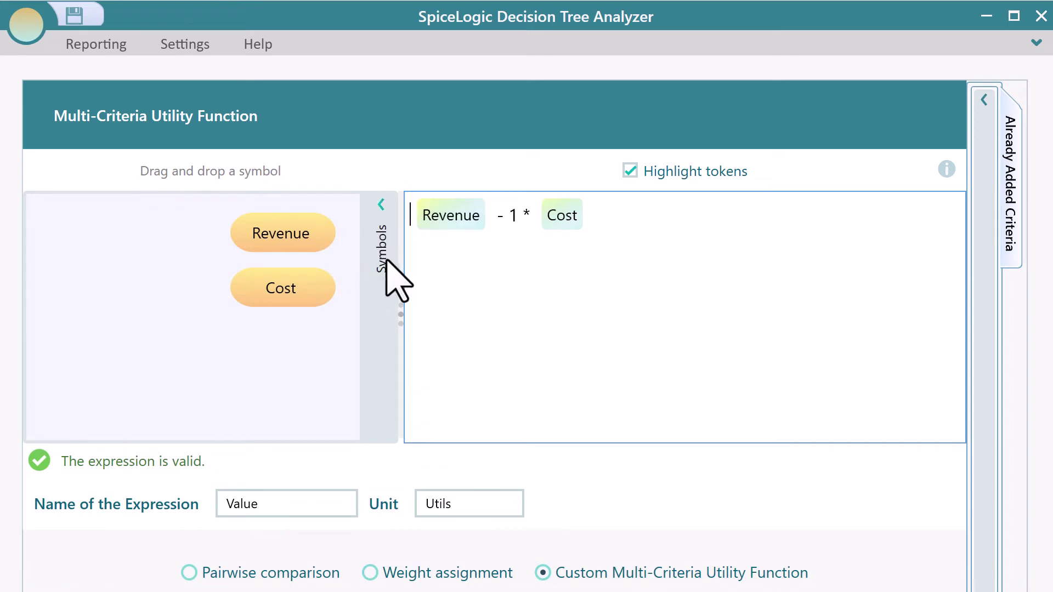
left_click_drag(510, 219, 536, 223)
key("BackSpace")
Step: Try appending exp(Revenue) and log(Revenue) terms, then delete them again
left_click(581, 237)
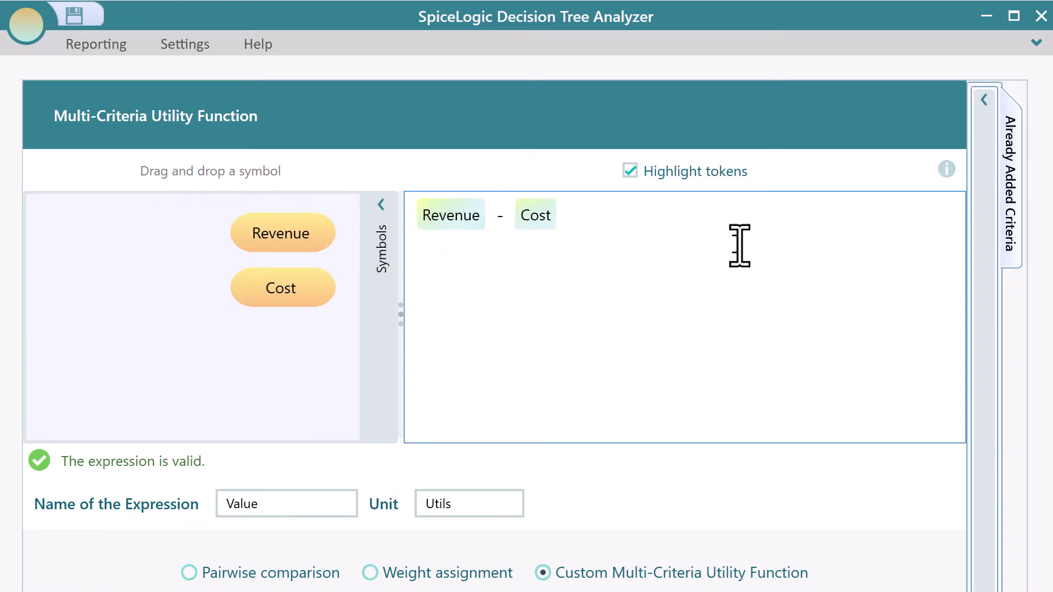
type("+")
left_click_drag(270, 235, 699, 247)
type("exp( Revenue")
left_click(699, 245)
type(") - log(")
left_click_drag(290, 233, 766, 227)
type(")")
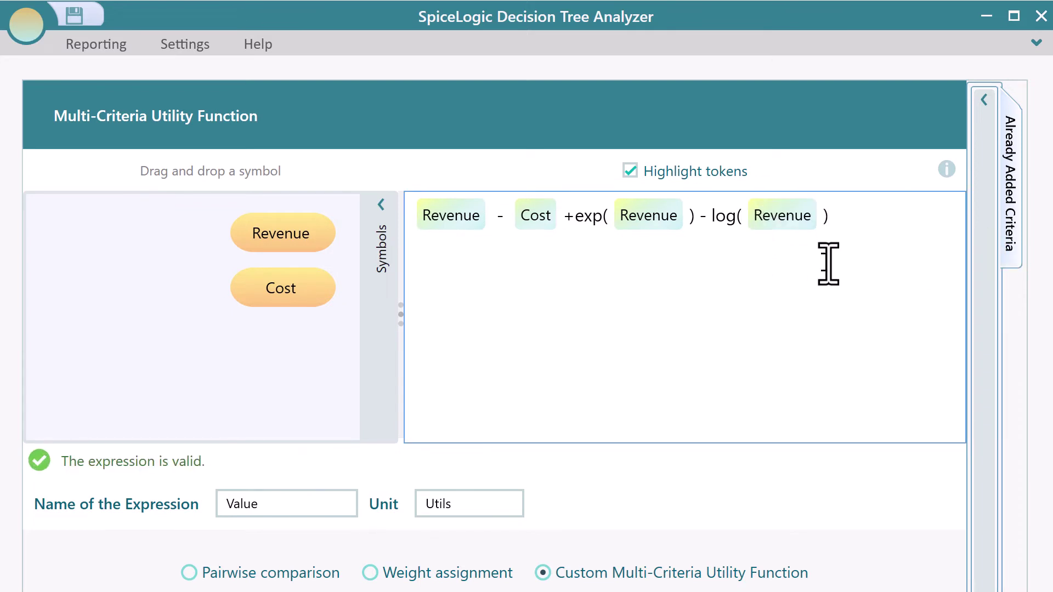
left_click_drag(561, 216, 875, 240)
key("Delete")
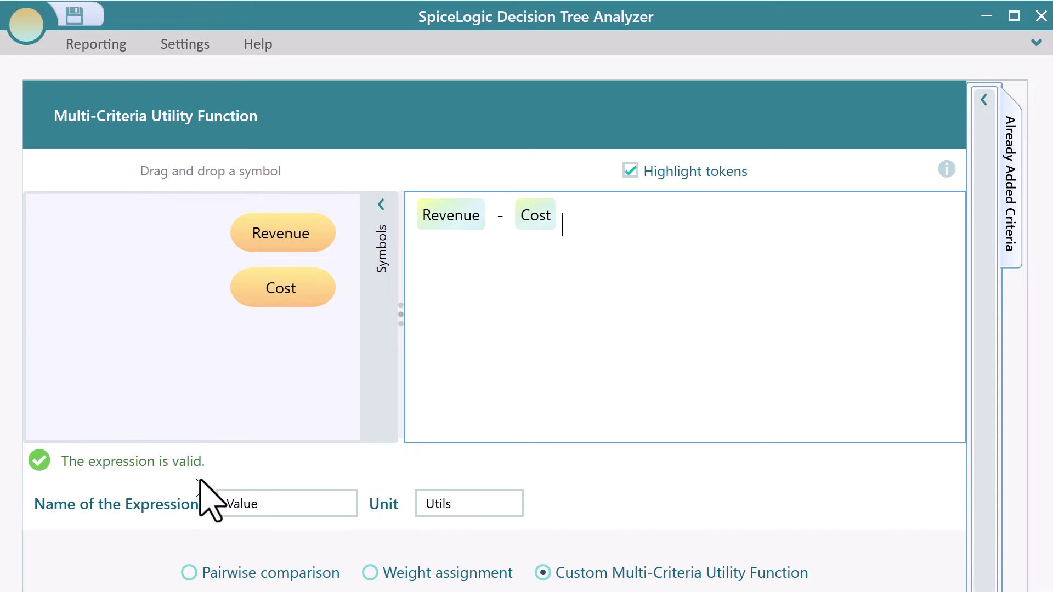
Step: Name the expression Profit with unit $ and confirm the utility function
double_click(294, 506)
type("Profit")
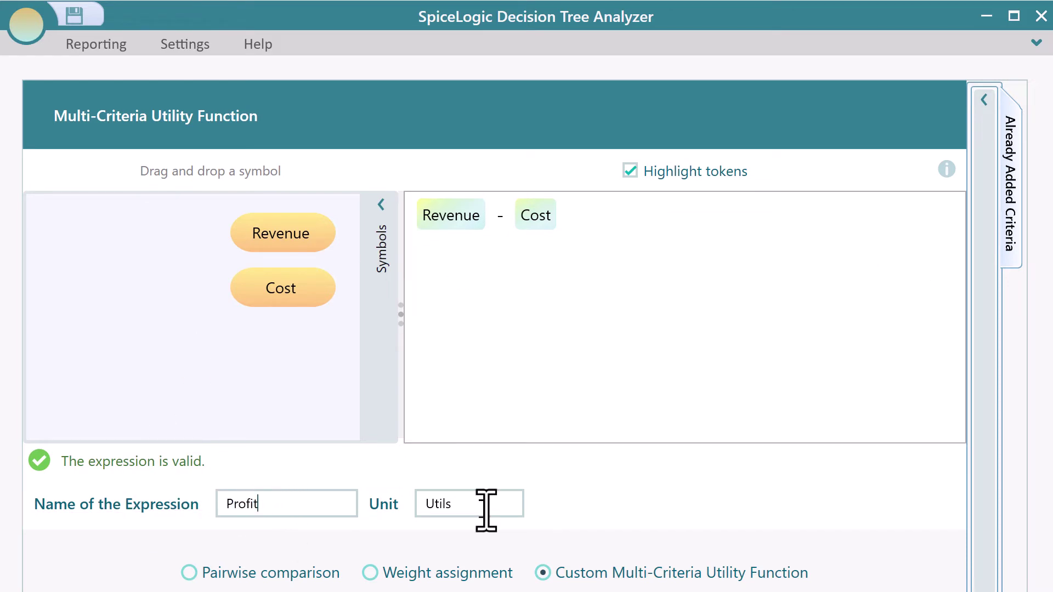
double_click(484, 503)
type("$")
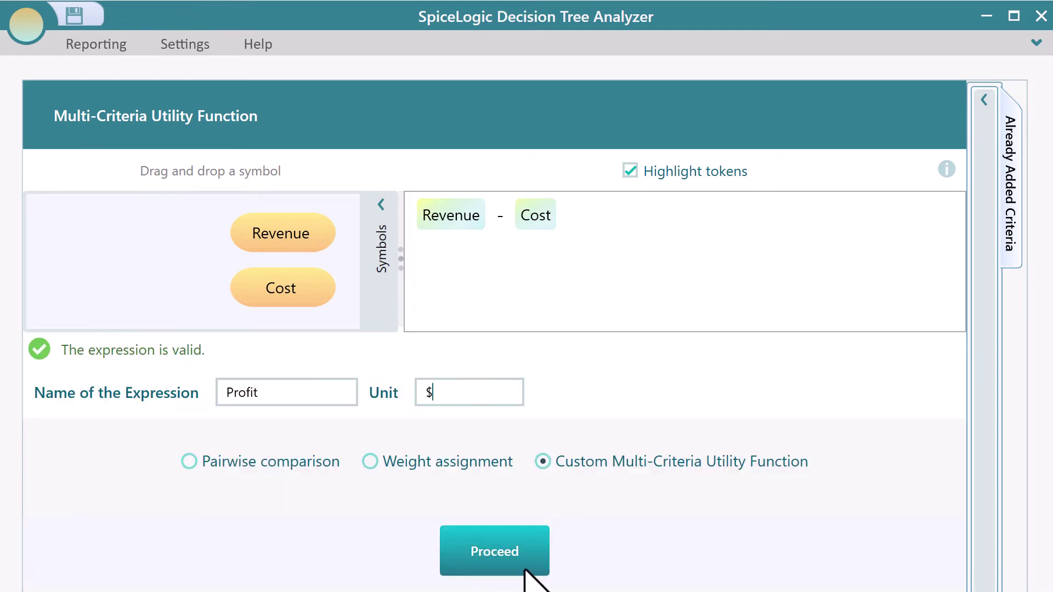
left_click(532, 546)
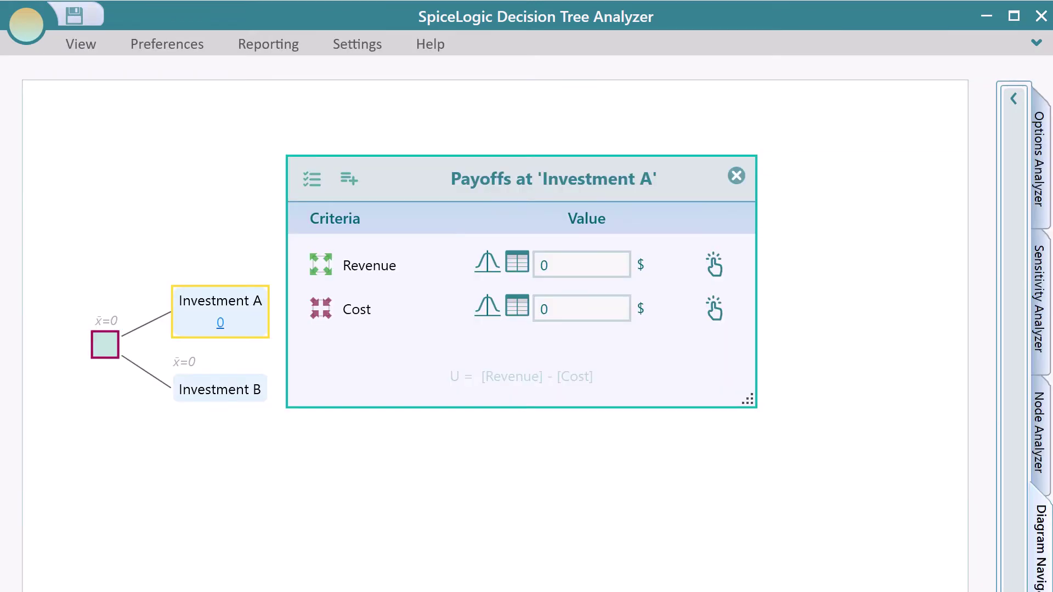
Step: Assign Revenue a Normal distribution with mean 500 and standard deviation 142.86
left_click(483, 265)
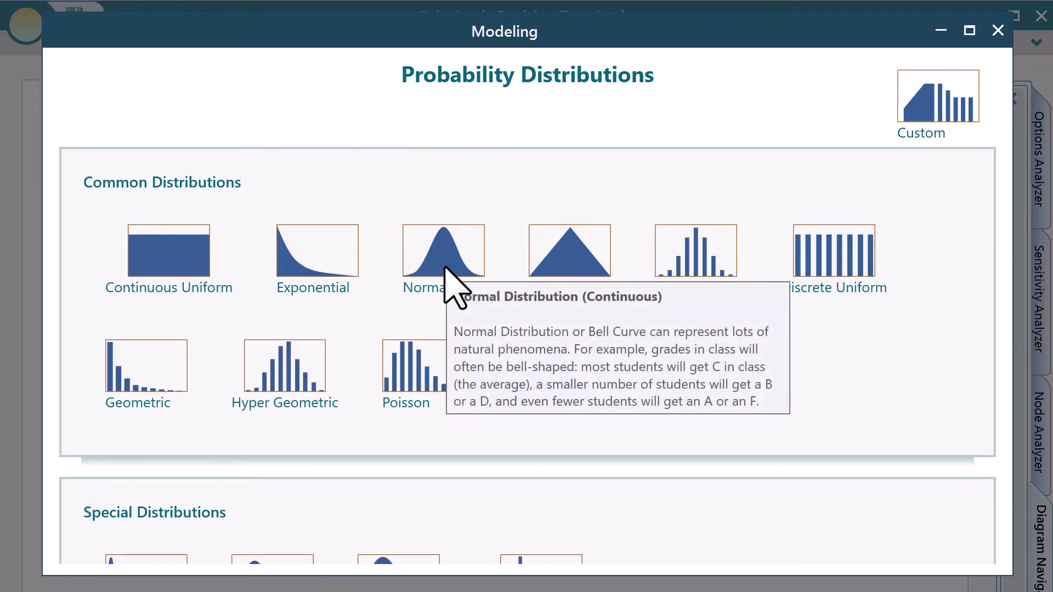
left_click(446, 270)
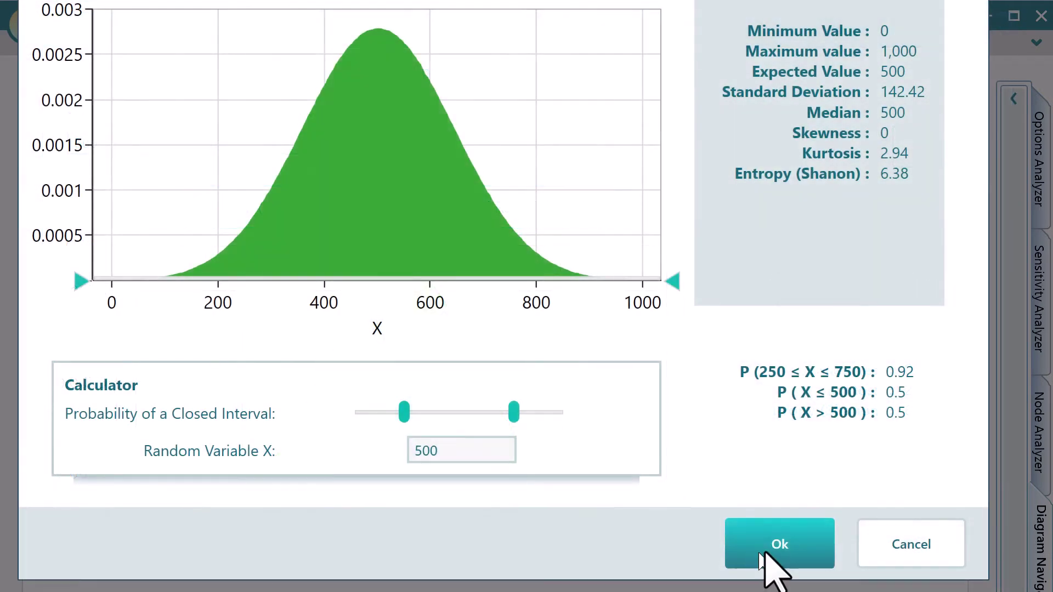
Step: Confirm Revenue's Normal distribution, give Cost an Exponential rate 0.01, and view the risk profile
left_click(768, 555)
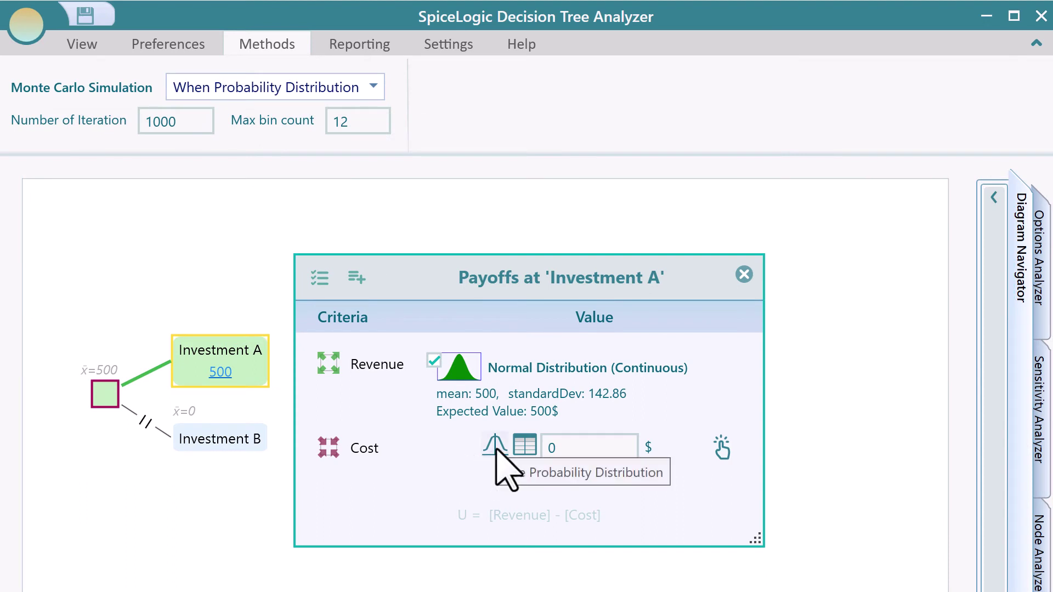
left_click(496, 447)
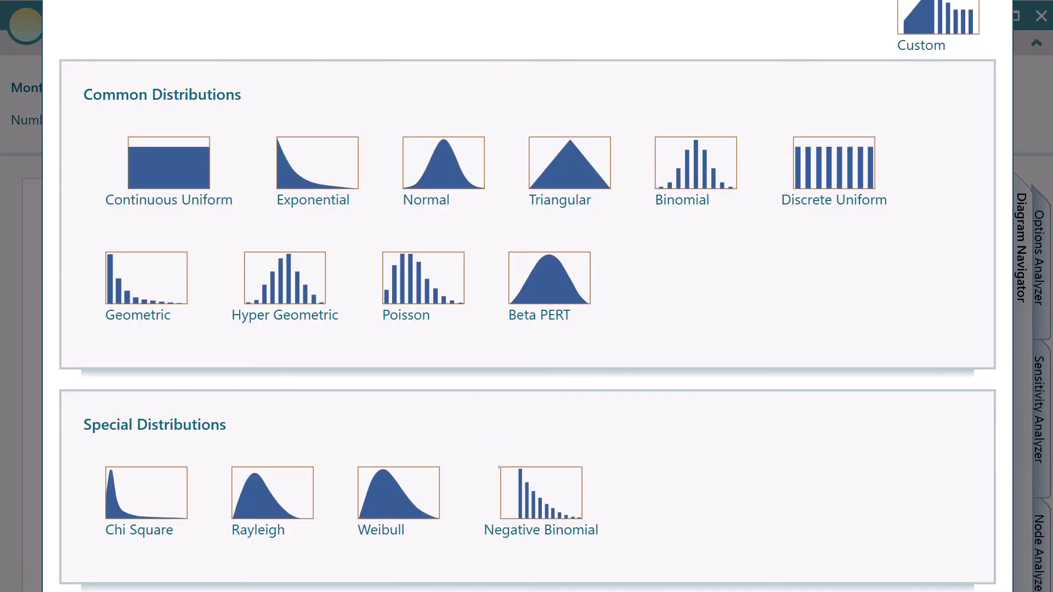
left_click(288, 225)
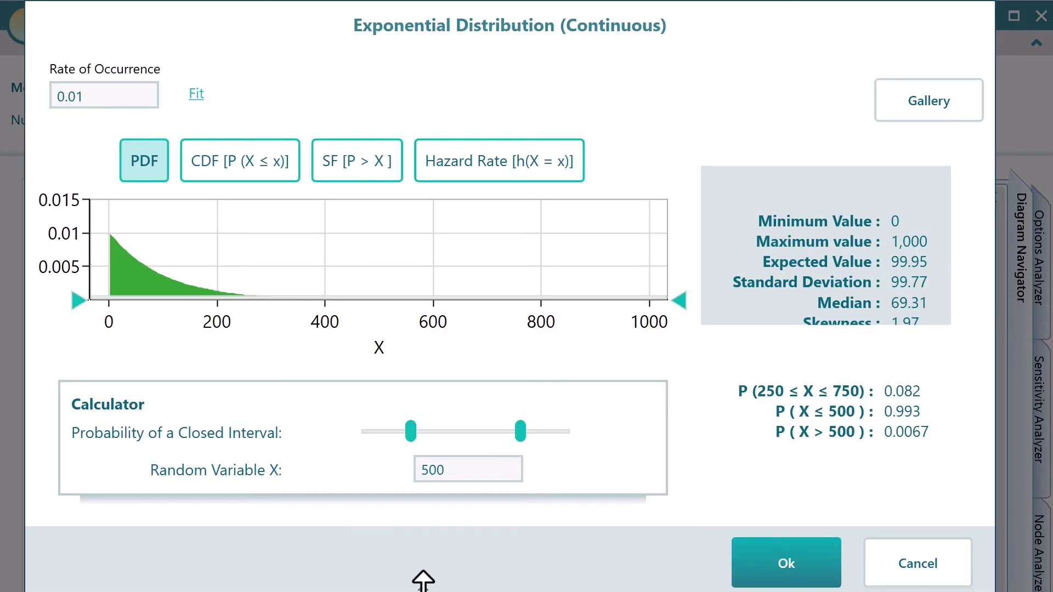
left_click(763, 570)
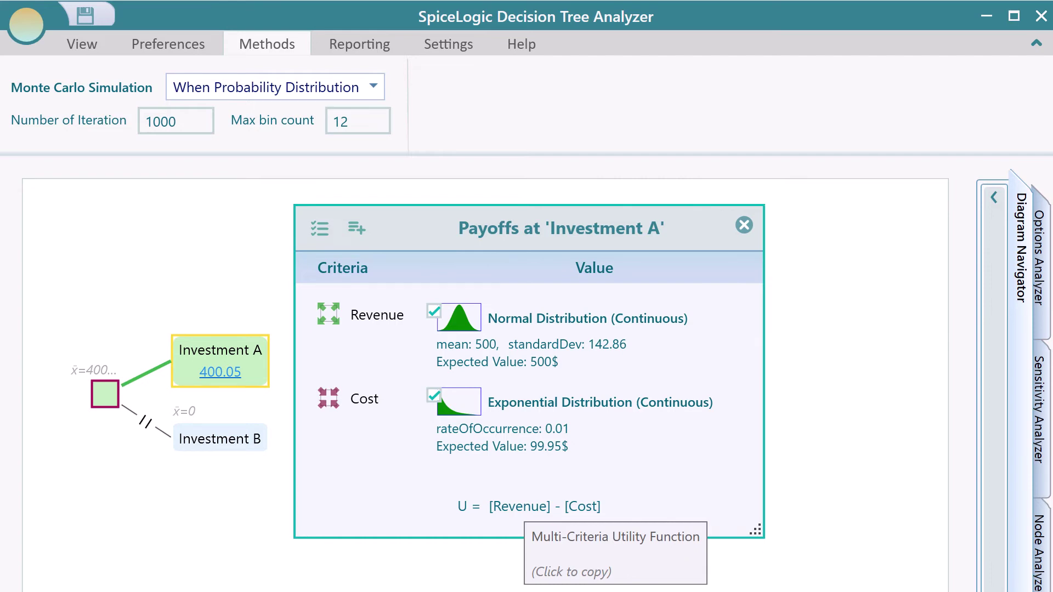
left_click(1028, 259)
left_click(754, 126)
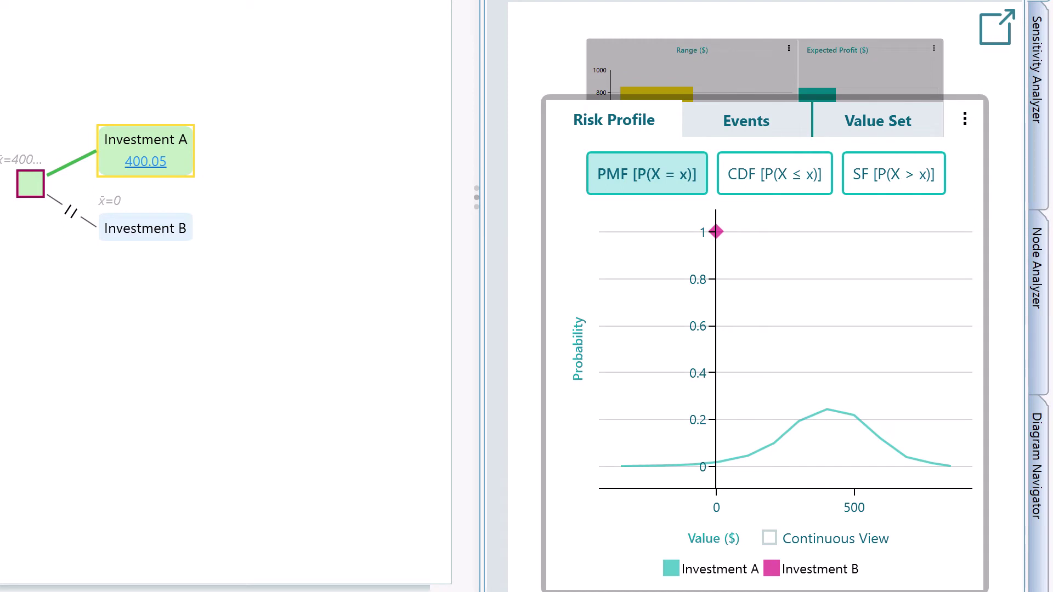
Step: Select Investment B and give its Revenue a Continuous Uniform 0–1000 distribution
left_click(147, 231)
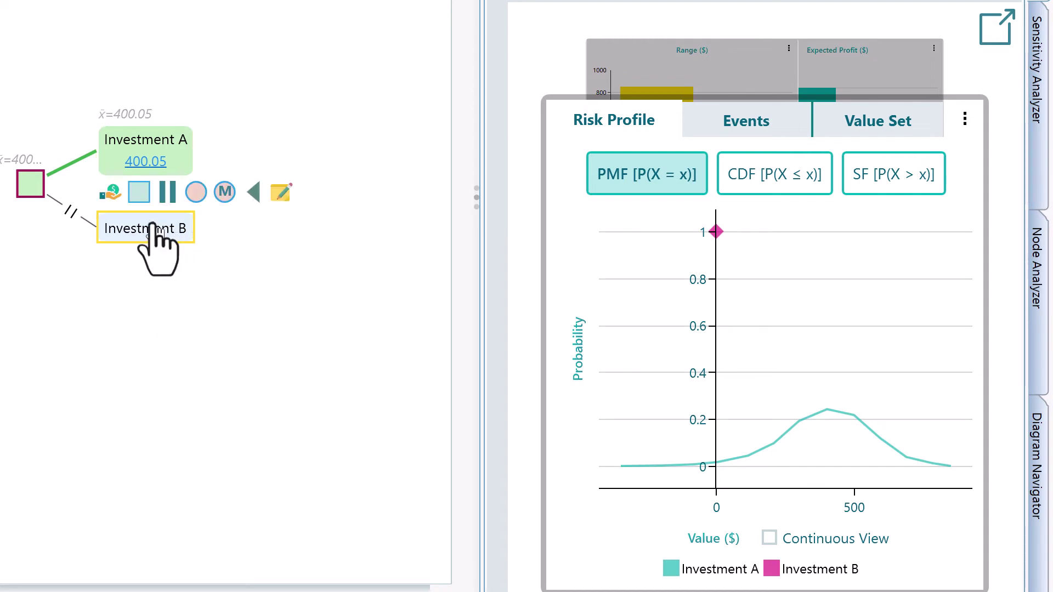
left_click(113, 193)
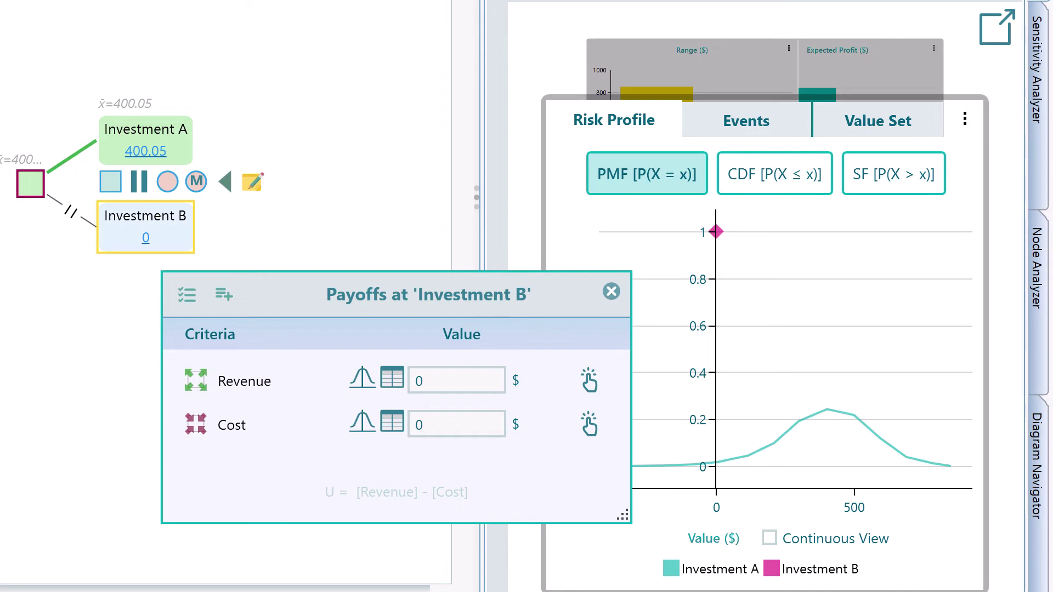
left_click(362, 378)
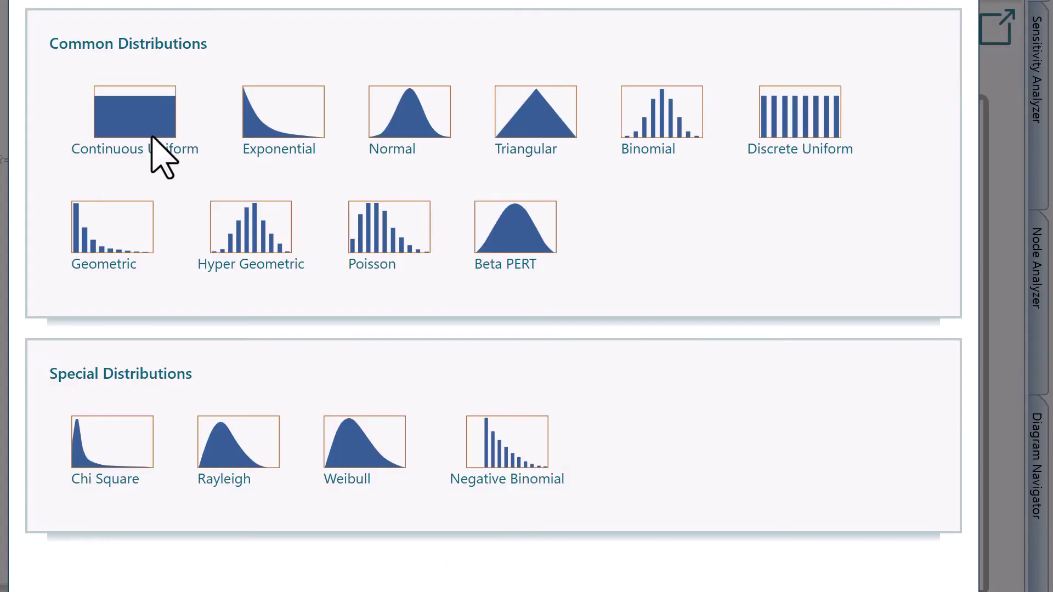
left_click(134, 112)
left_click(607, 408)
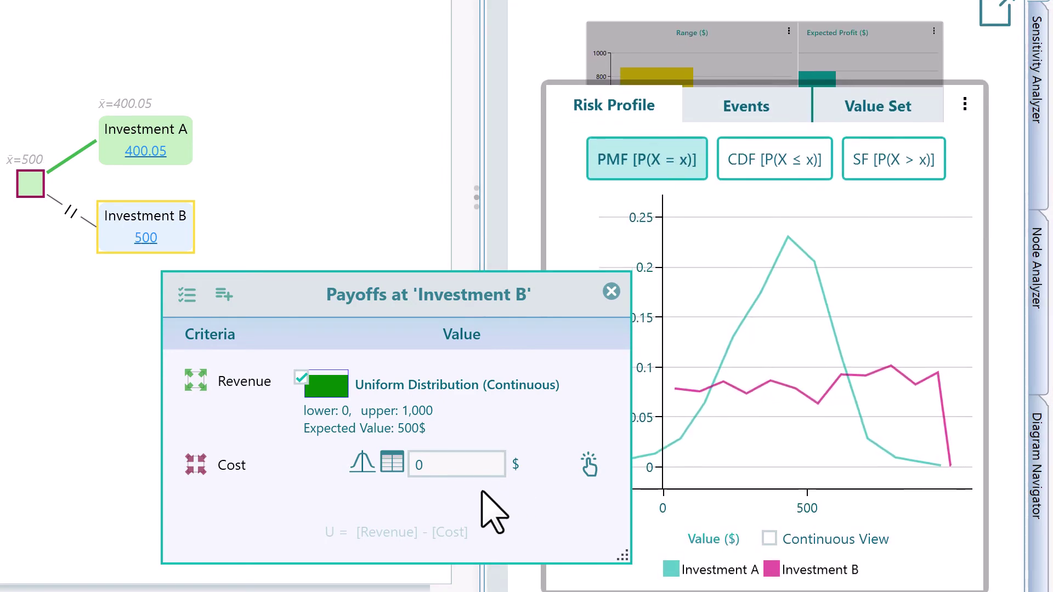
Step: Give Investment B's Cost a Triangular distribution (0 to 1000, mode 500) and close the editor
left_click(363, 463)
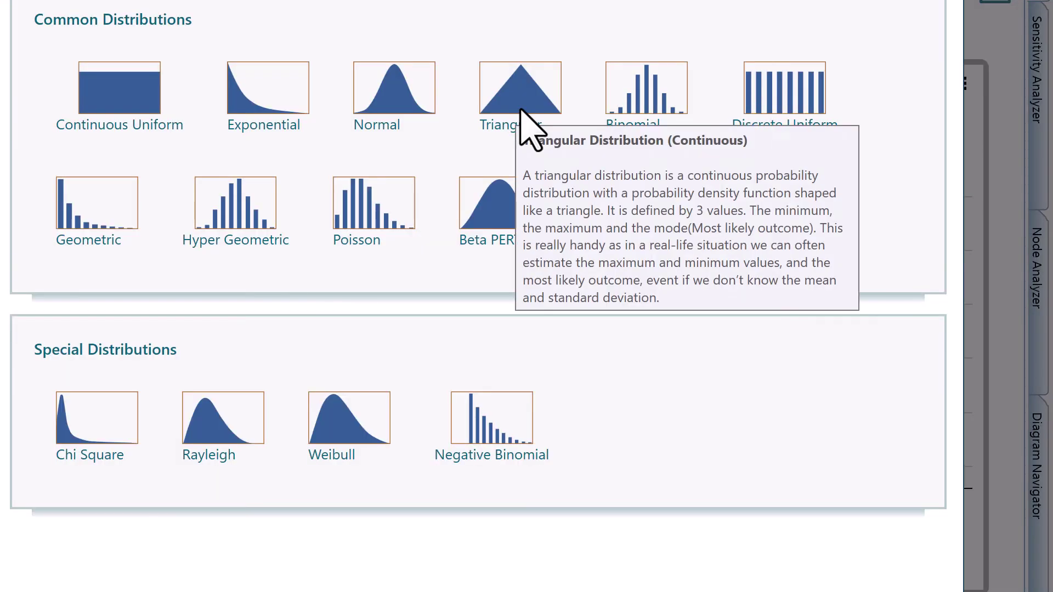
left_click(520, 109)
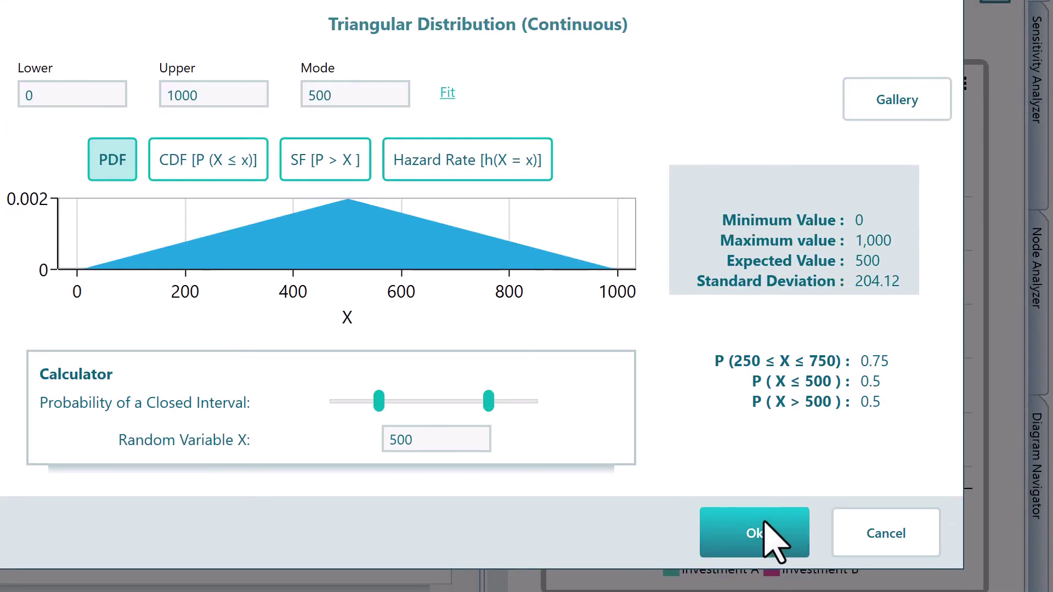
left_click(766, 527)
left_click(618, 227)
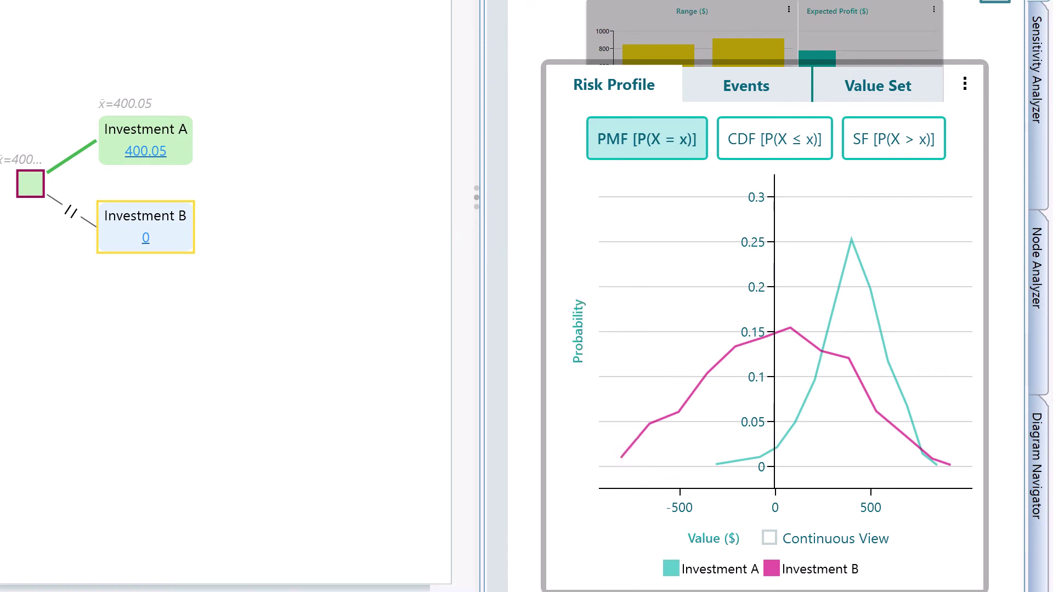
Step: Compare CDF and SF curves in continuous view, then expand Stochastic Dominance showing A SSD-dominates B
left_click(764, 151)
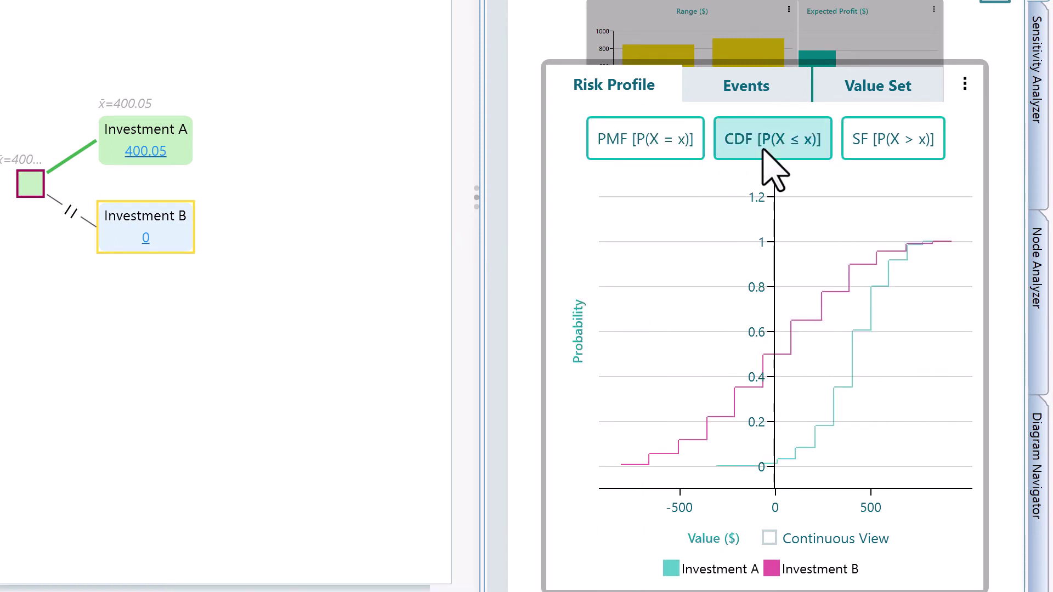
left_click(883, 148)
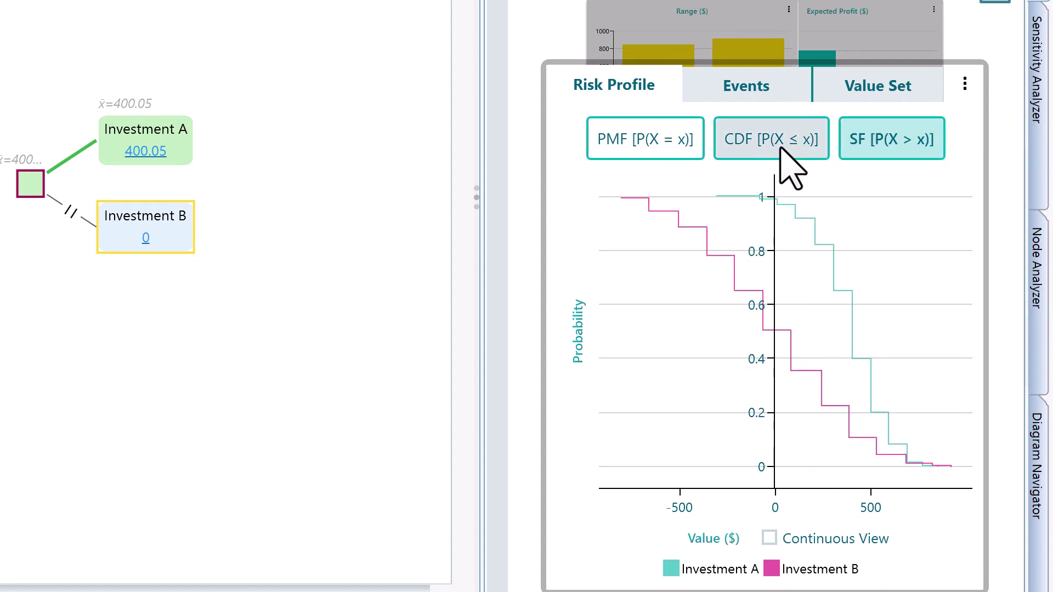
left_click(719, 149)
left_click(828, 542)
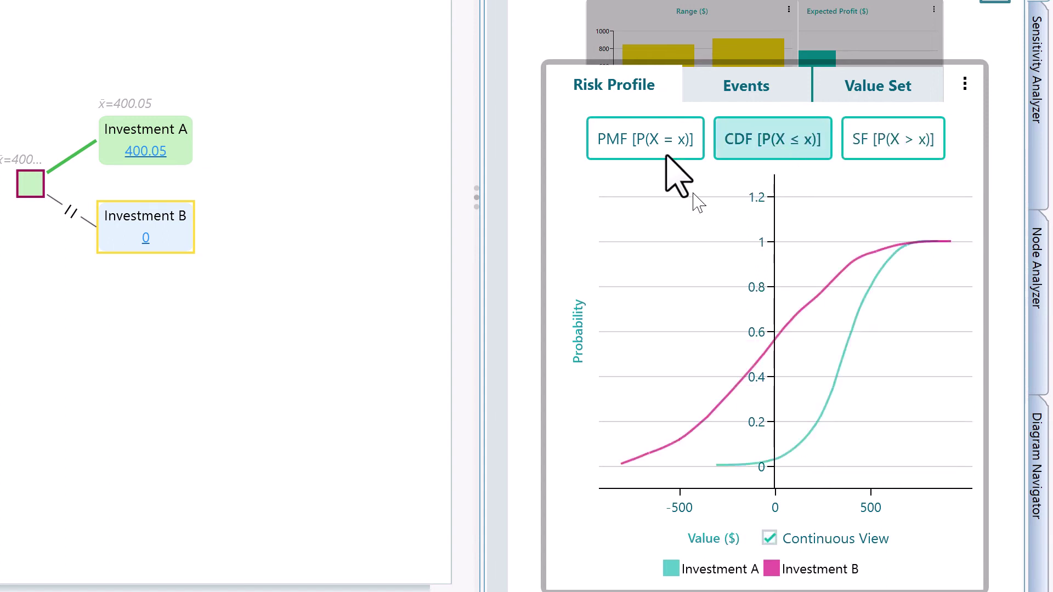
left_click(871, 151)
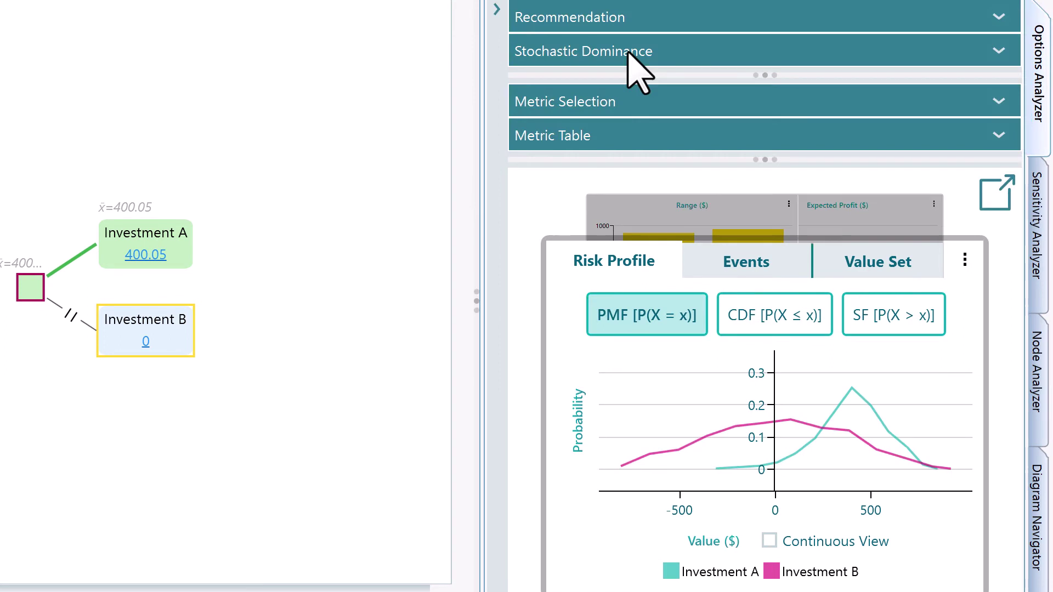
left_click(631, 54)
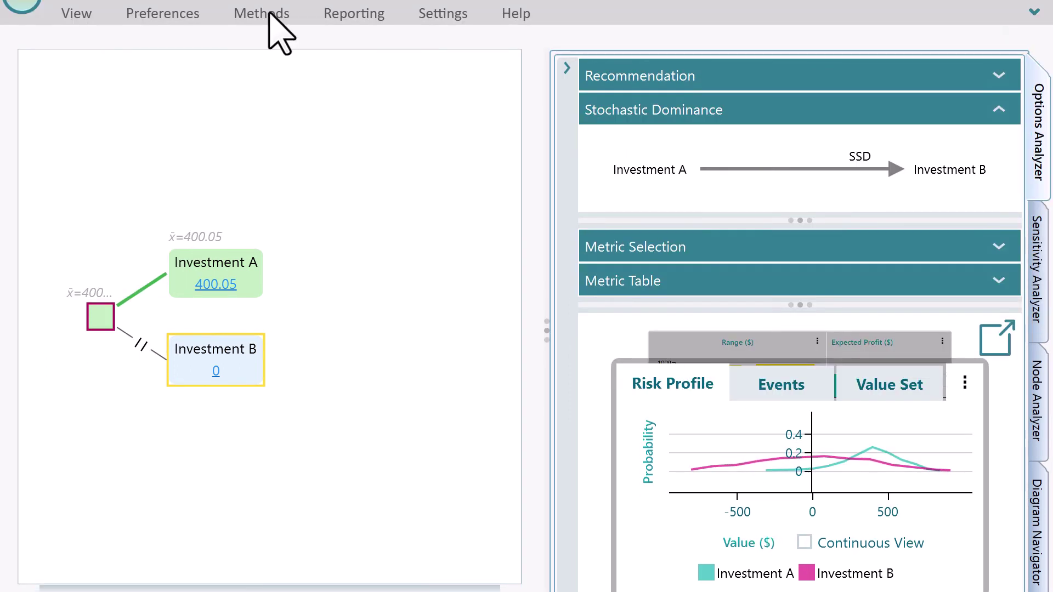
Step: Raise the Monte Carlo number of iterations to 75900 in the Methods settings
left_click(273, 18)
left_click(547, 95)
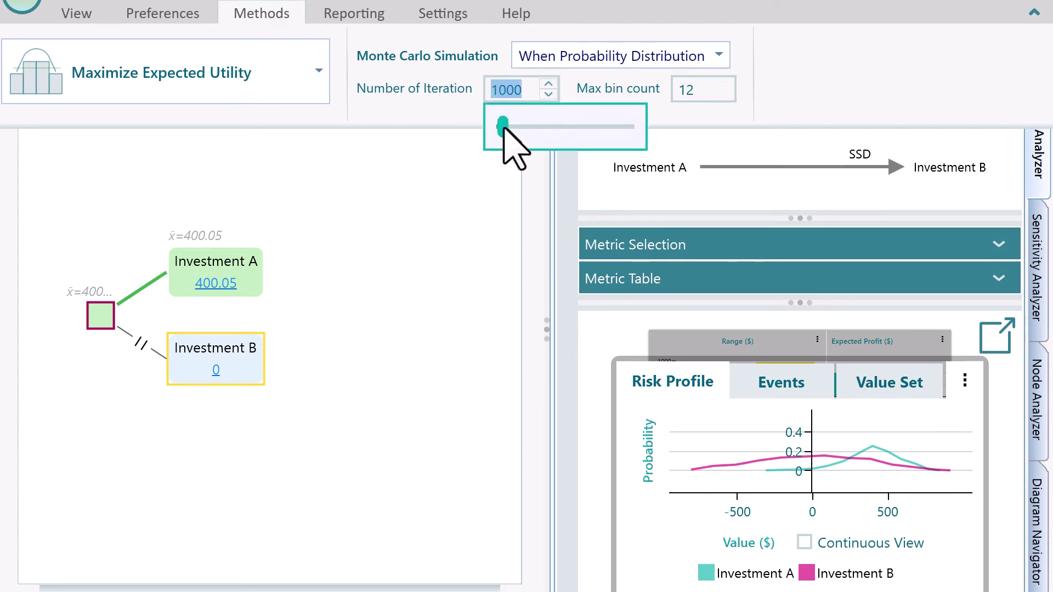
left_click_drag(501, 127, 602, 131)
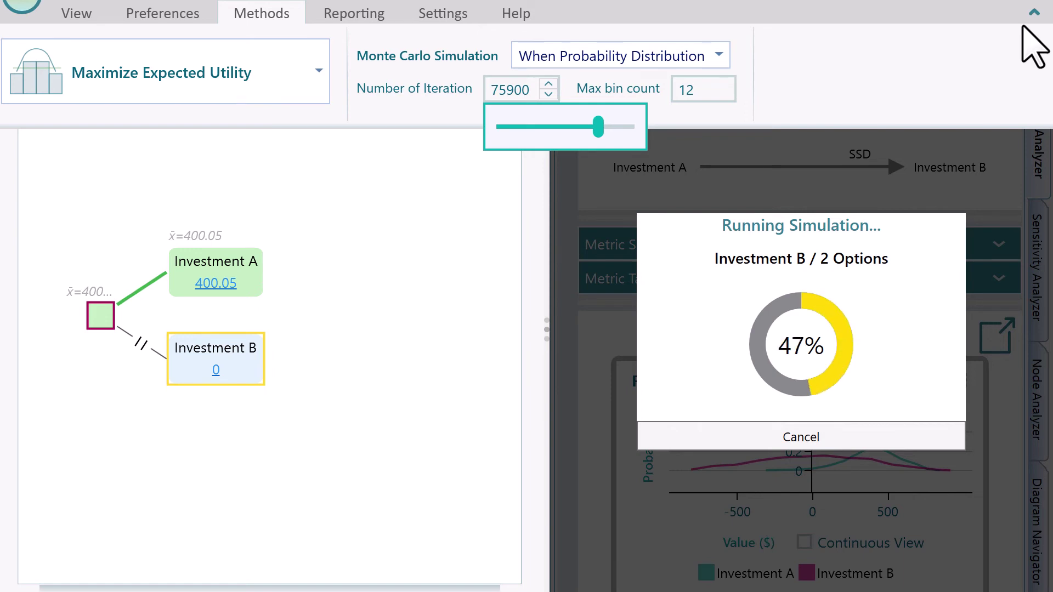
left_click(1034, 12)
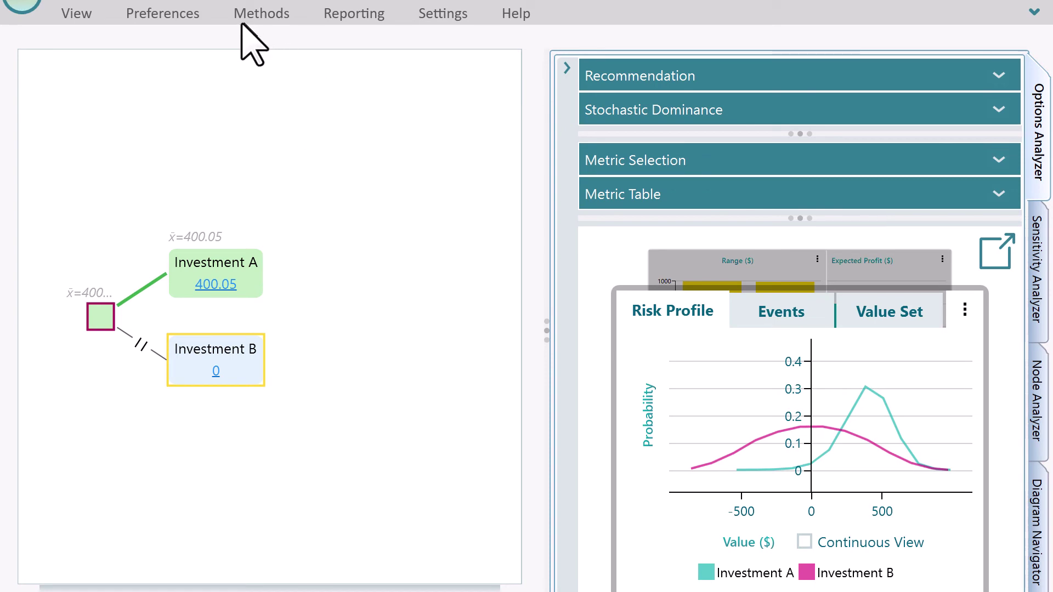
Step: Raise the maximum bin count for the risk profiles to 39
left_click(261, 16)
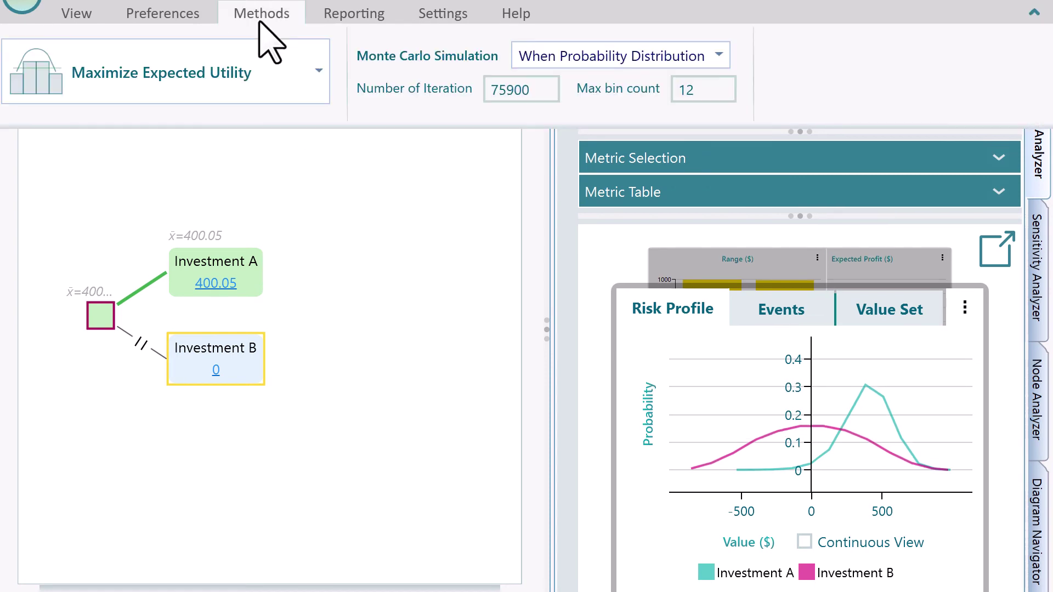
left_click(723, 91)
left_click_drag(704, 131, 776, 148)
left_click(1033, 13)
left_click(1034, 14)
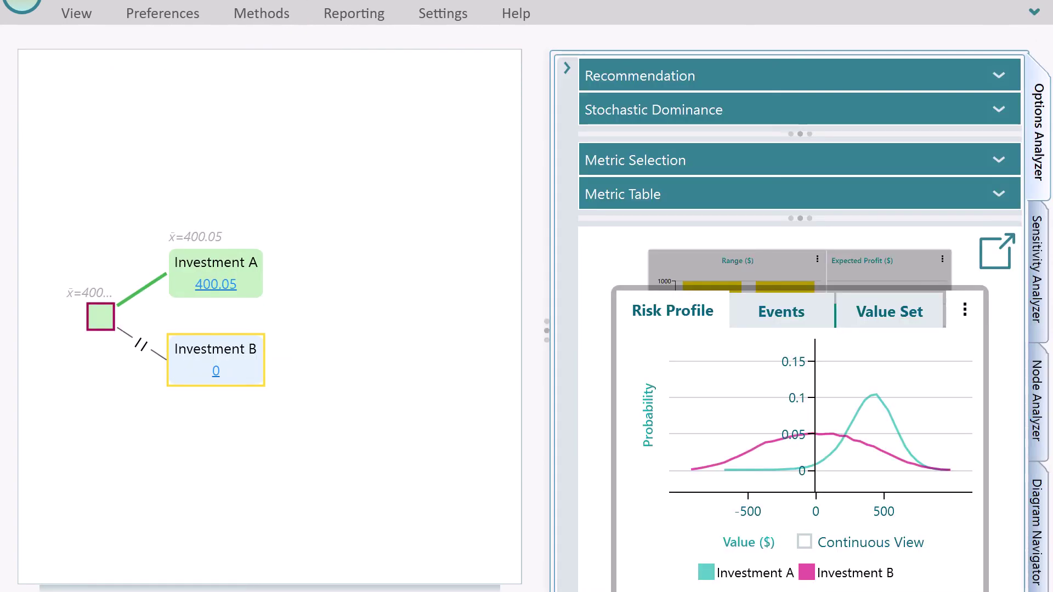
Step: Switch the Monte Carlo run mode to Not instantly and start one simulation run manually
left_click(285, 14)
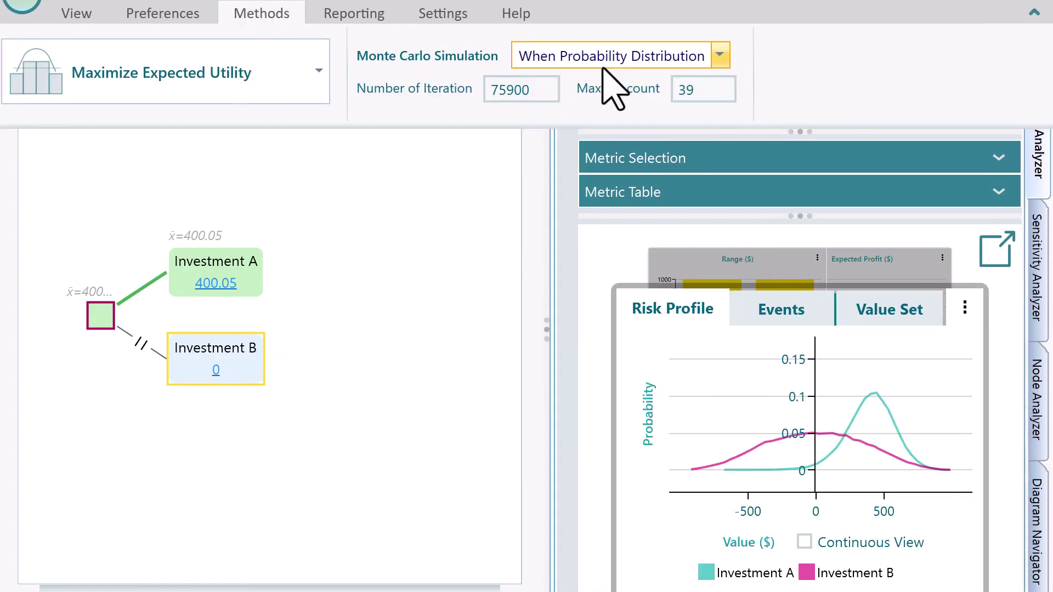
left_click(636, 59)
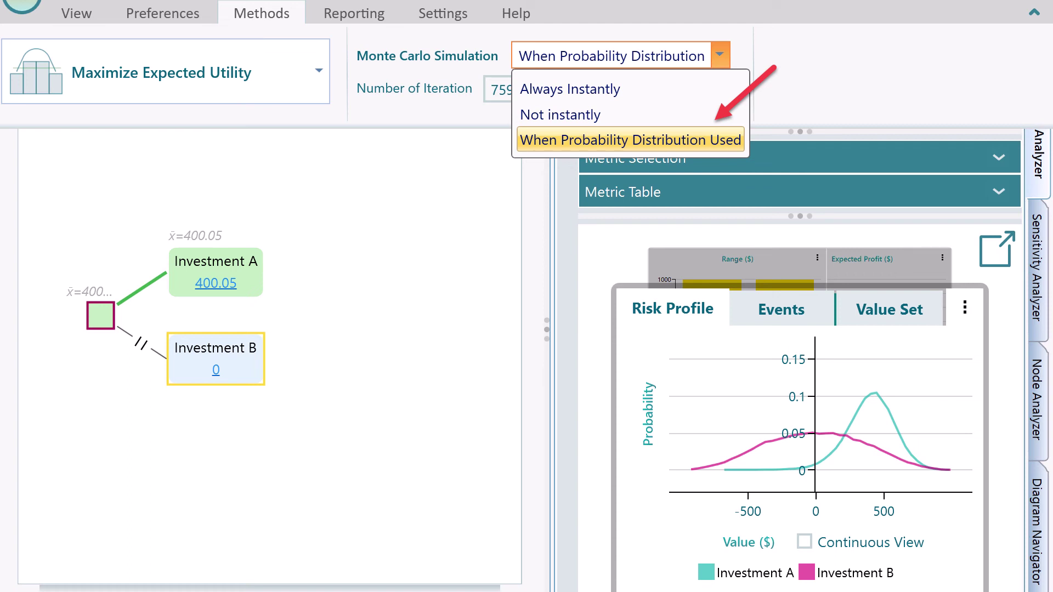
left_click(623, 116)
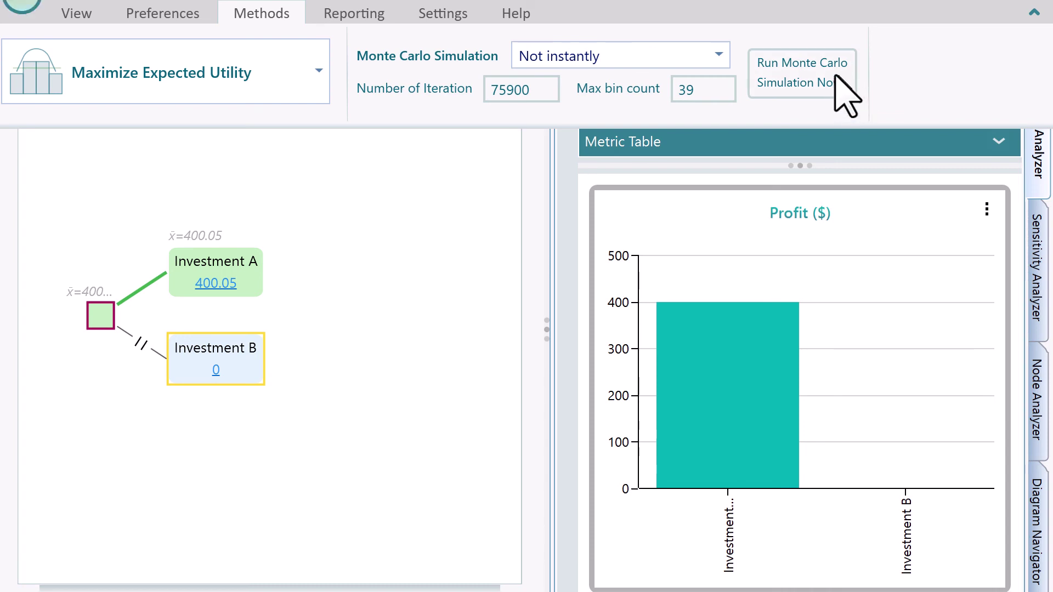
left_click(802, 94)
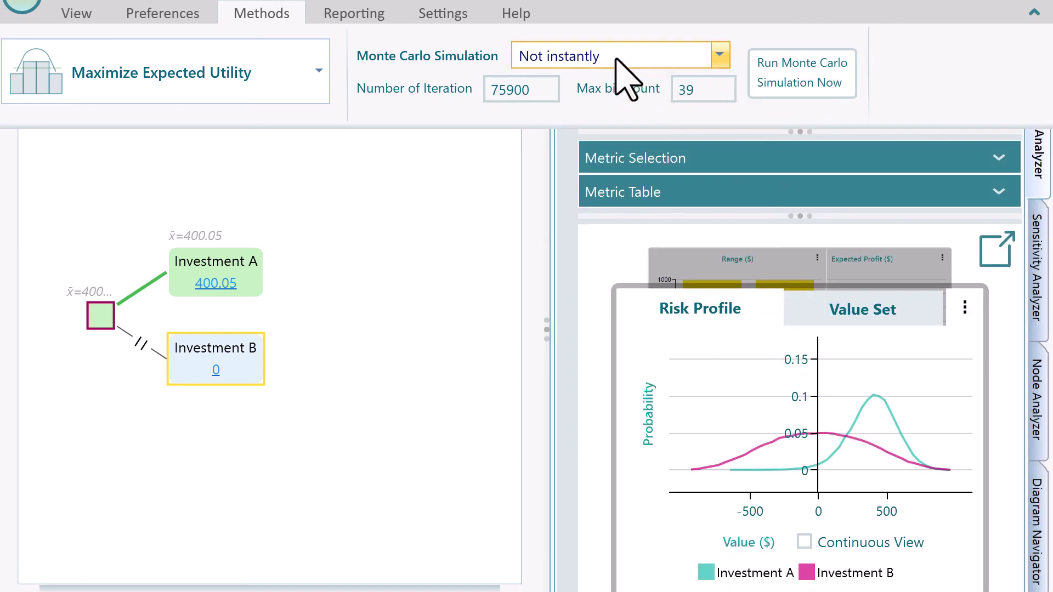
Step: Switch the Monte Carlo run mode back to Always Instantly, triggering an automatic rerun
left_click(616, 59)
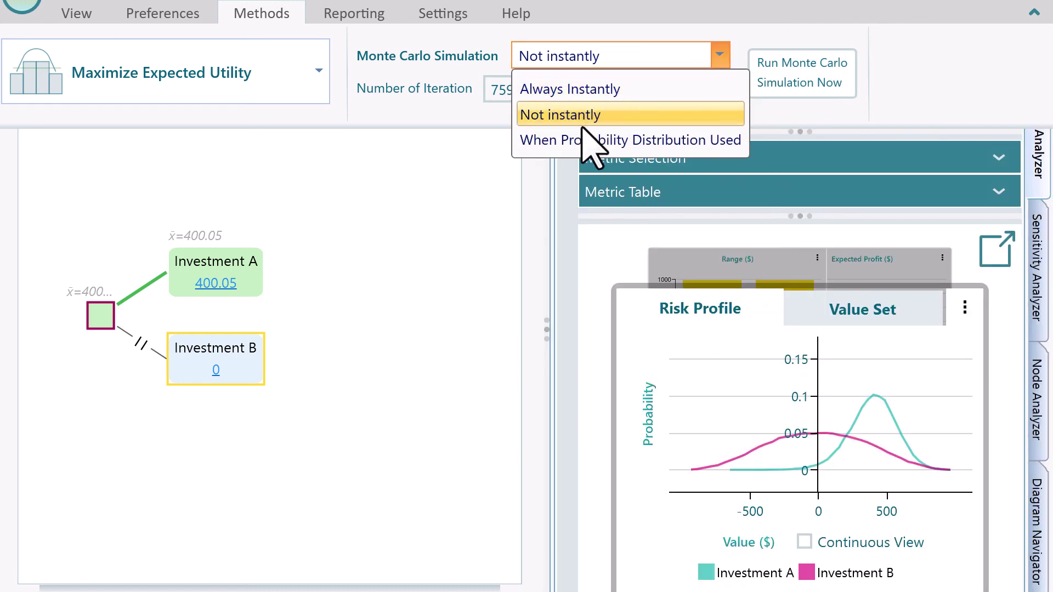
left_click(570, 91)
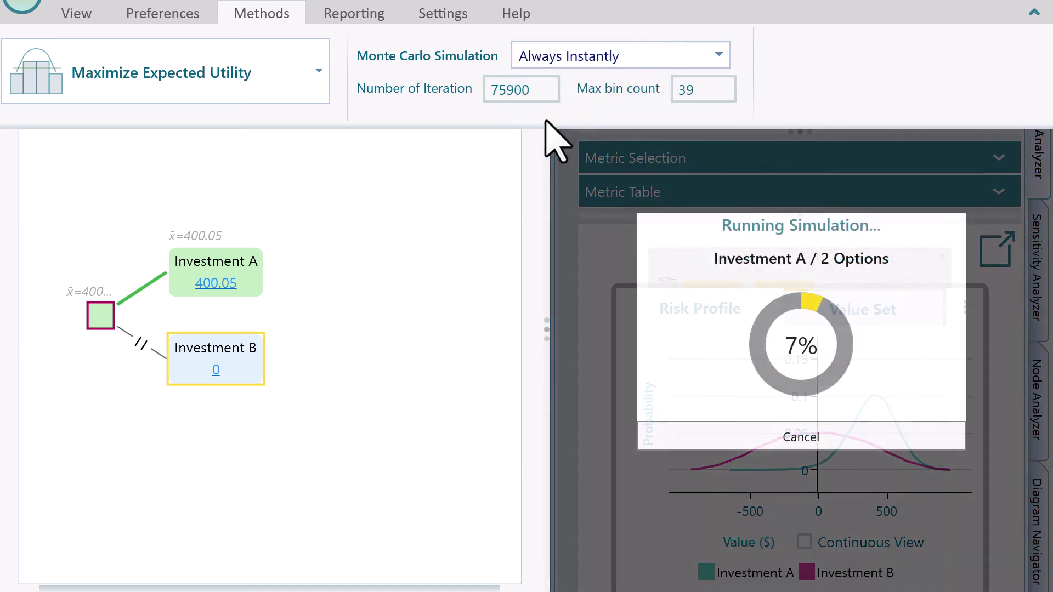